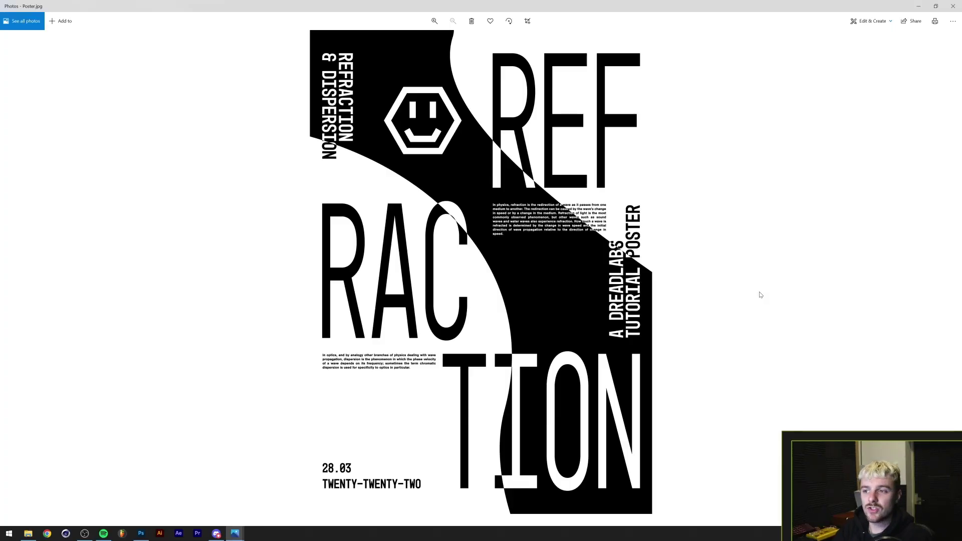
Compare Refraction Poster Final.png with Poster.jpg in Photos, then switch to Cinema 4D.
key("Right")
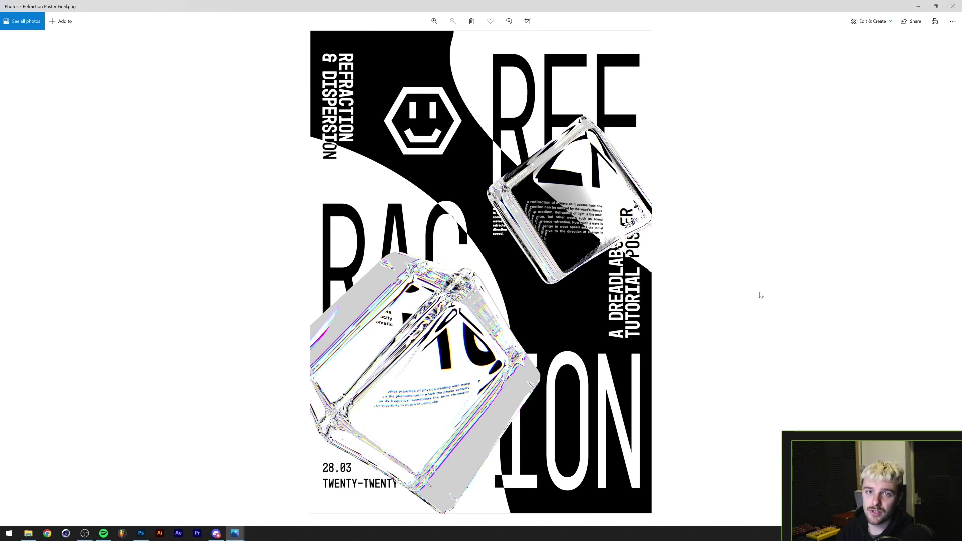
key("Left")
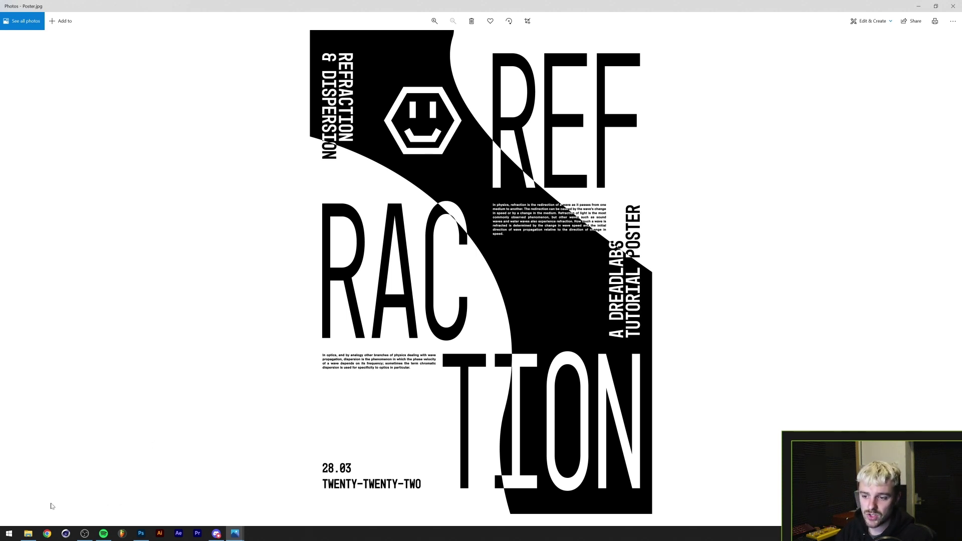
left_click(28, 533)
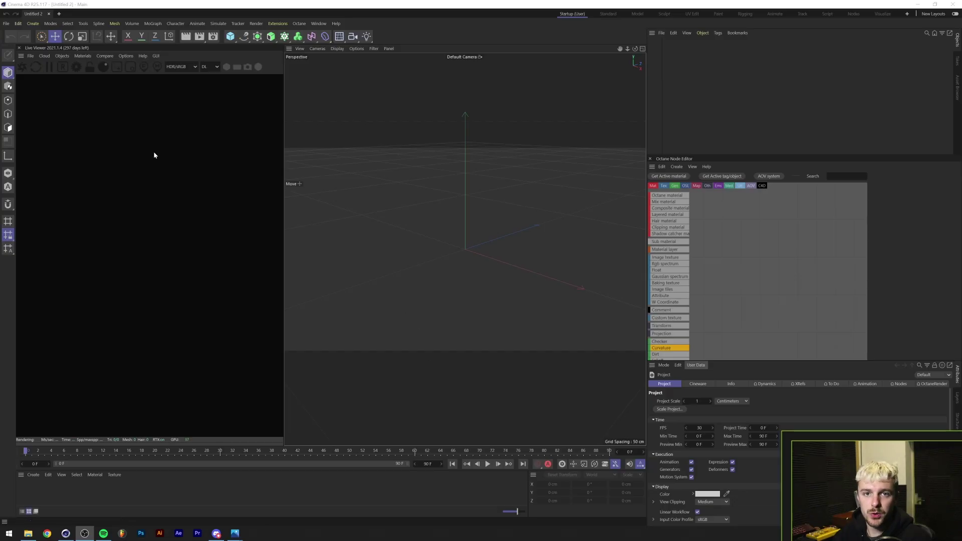
Add a 2000 × 2829 cm Plane oriented to +Z and frame it in the view.
left_click(231, 37)
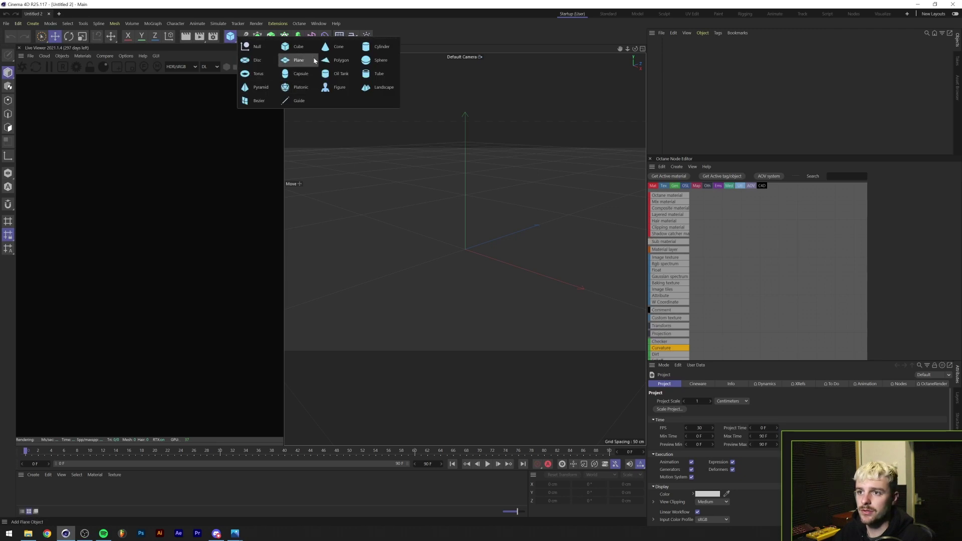
left_click(299, 60)
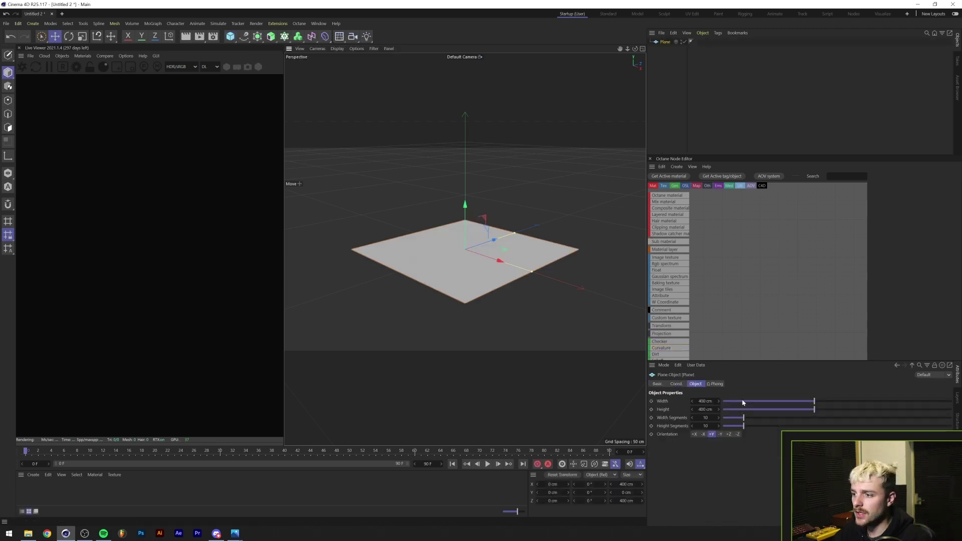
left_click(702, 401)
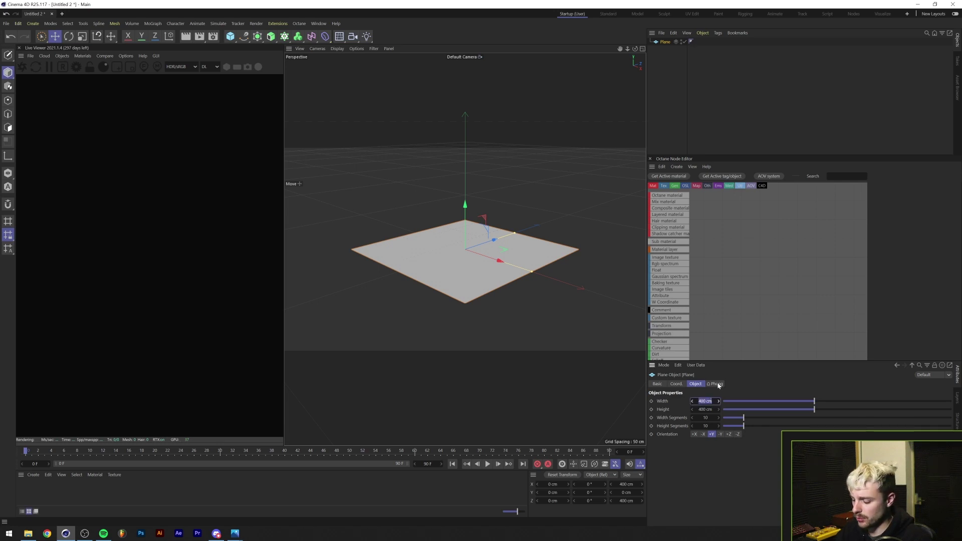
type("2000")
key("Tab")
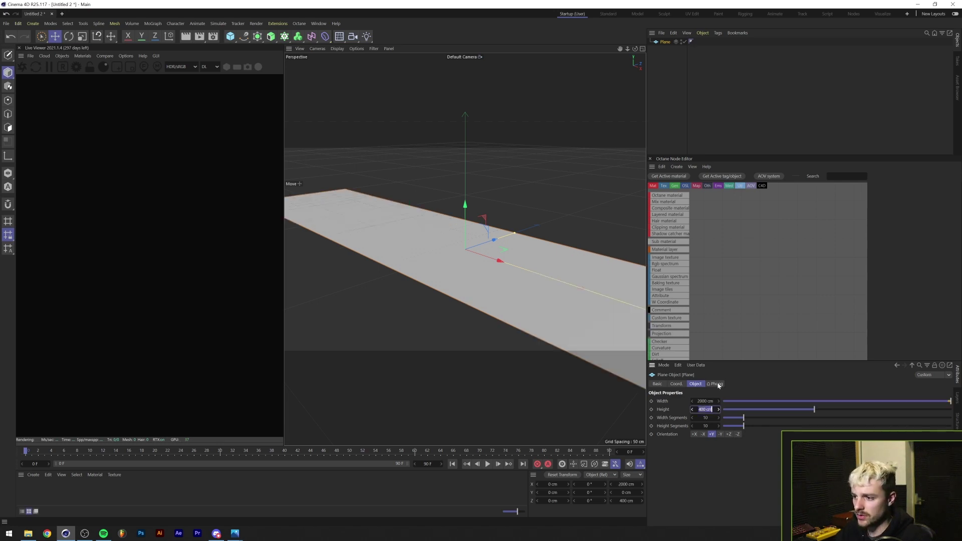
type("1829")
key("Return")
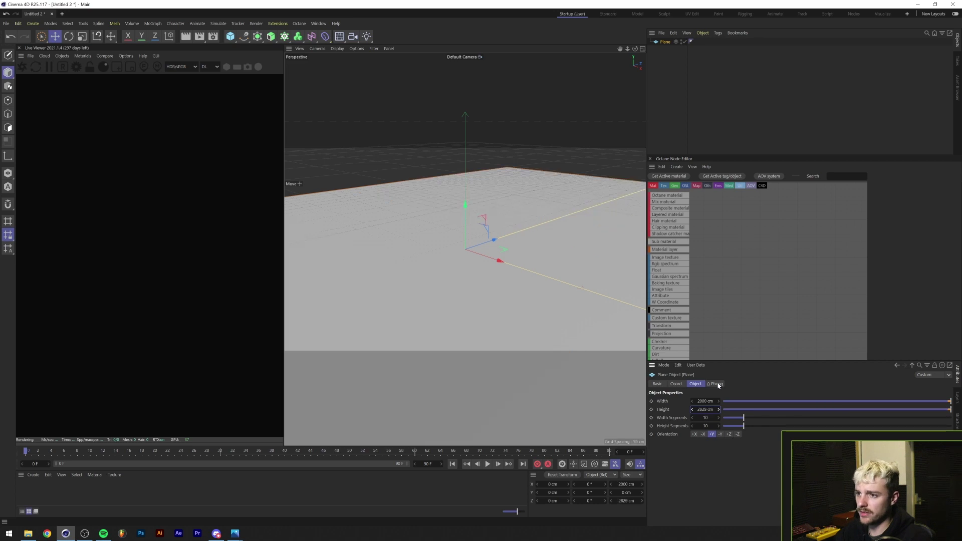
left_click(730, 435)
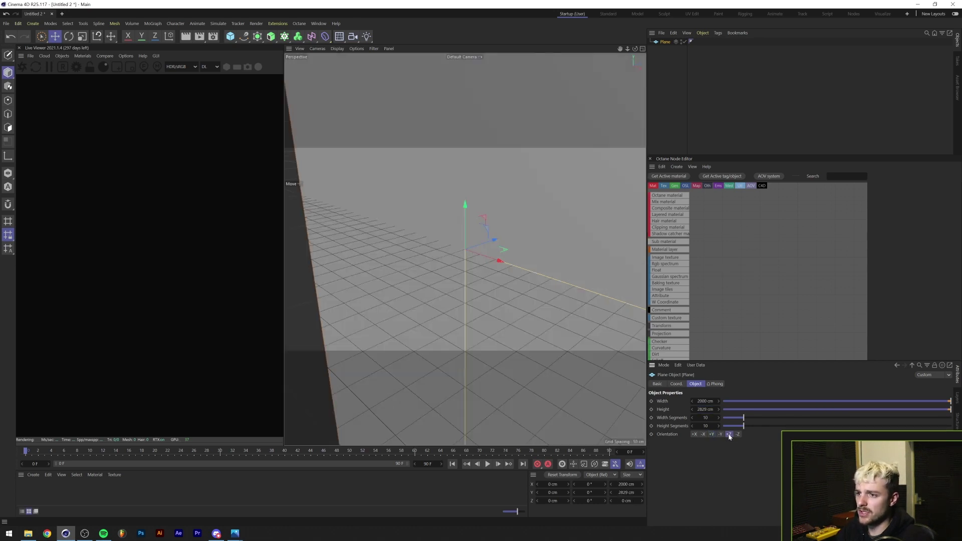
key("h")
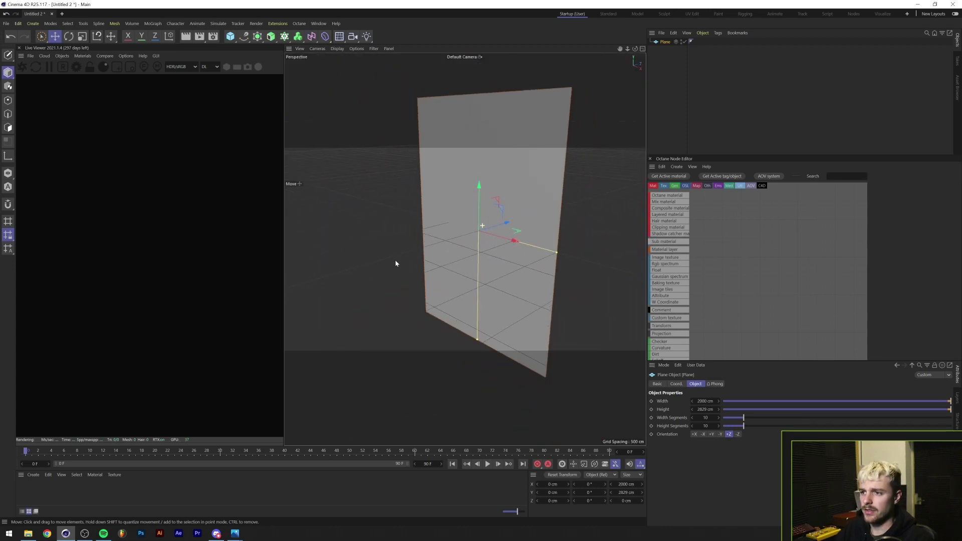
left_click_drag(395, 250, 419, 192, "alt")
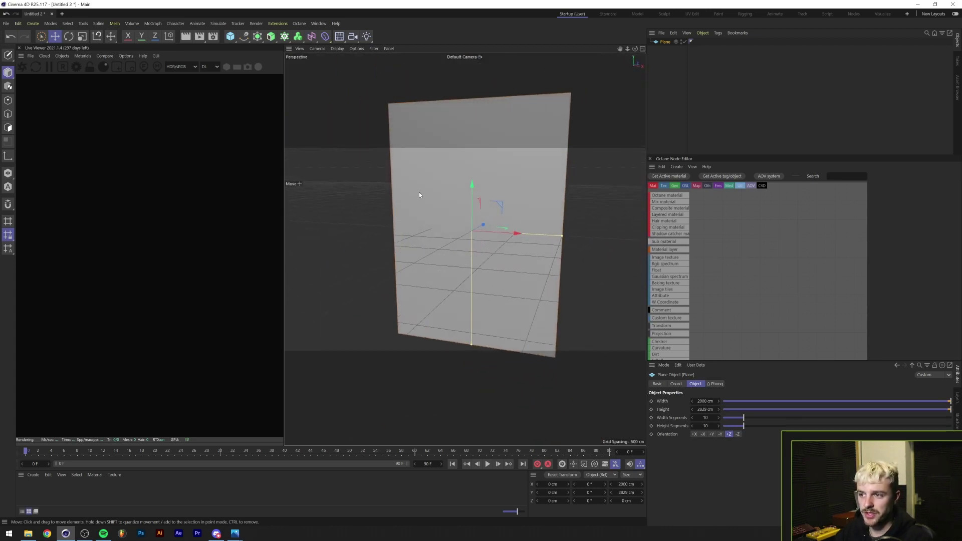
Set the render output resolution to 2000 × 2829 pixels.
left_click(213, 36)
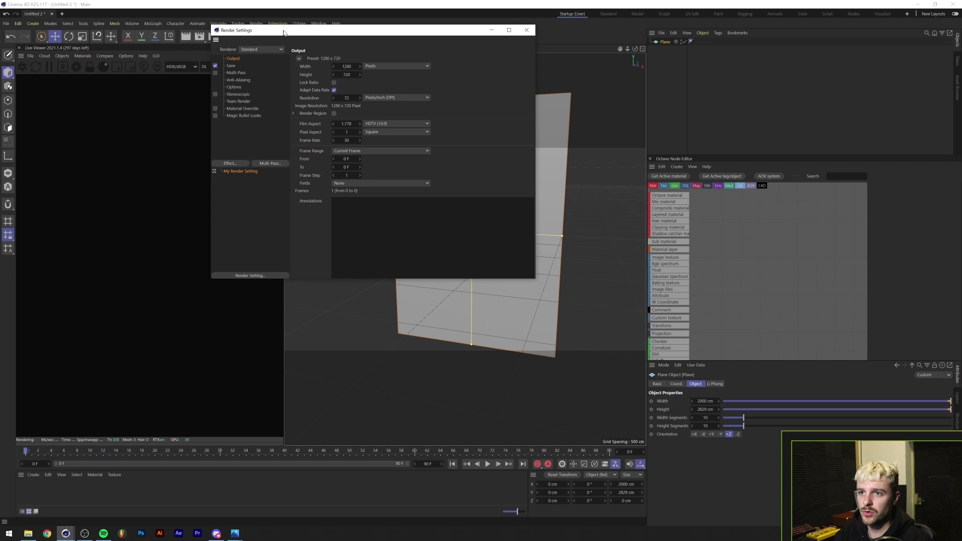
key("Tab")
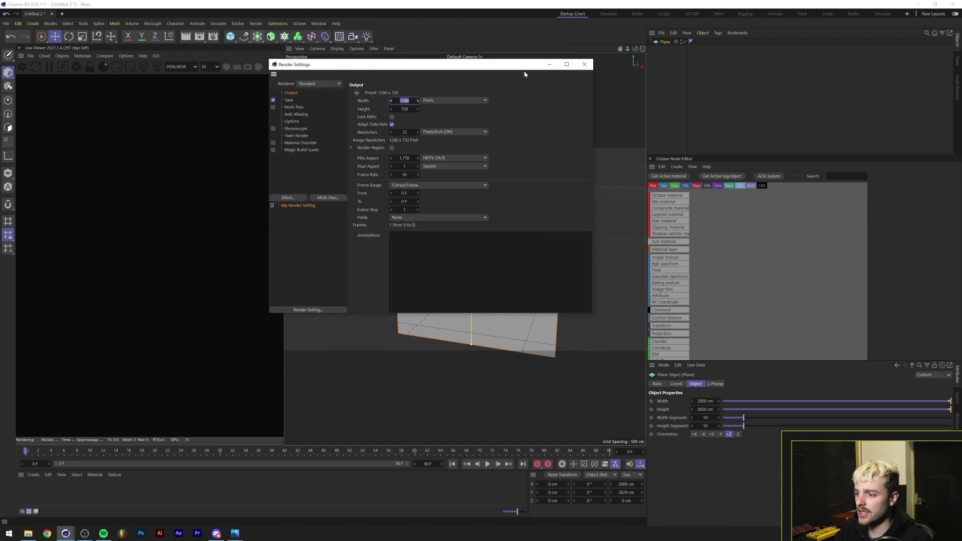
type("2000")
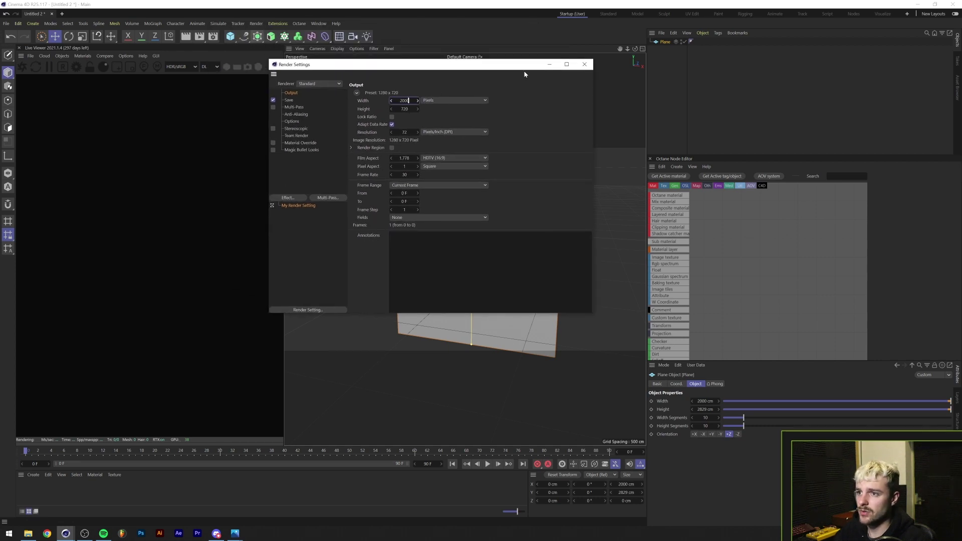
key("Tab")
type("2")
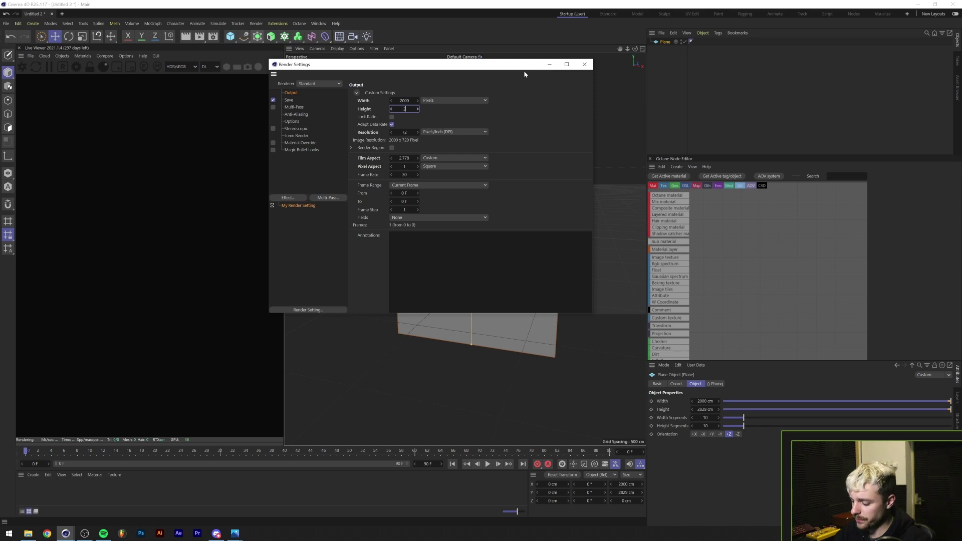
type("829")
key("Return")
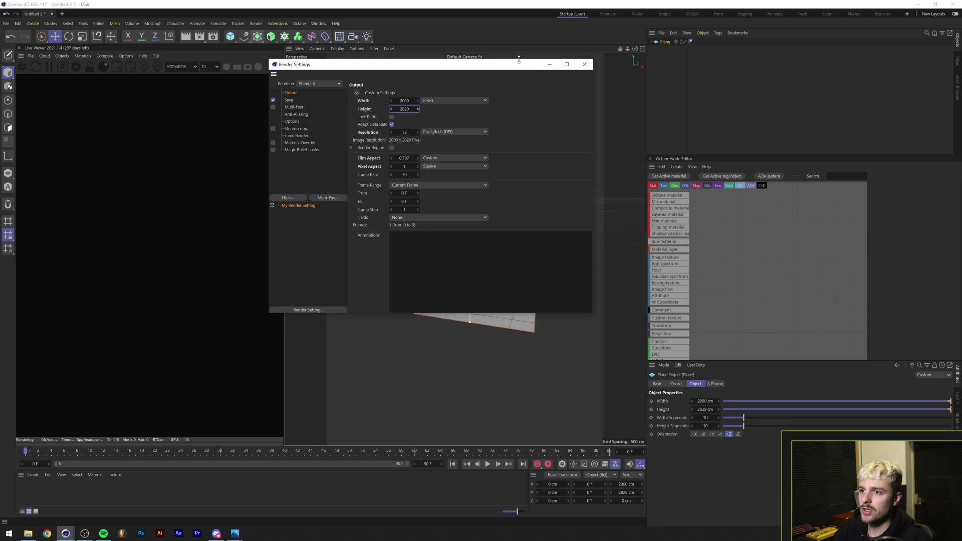
left_click(585, 64)
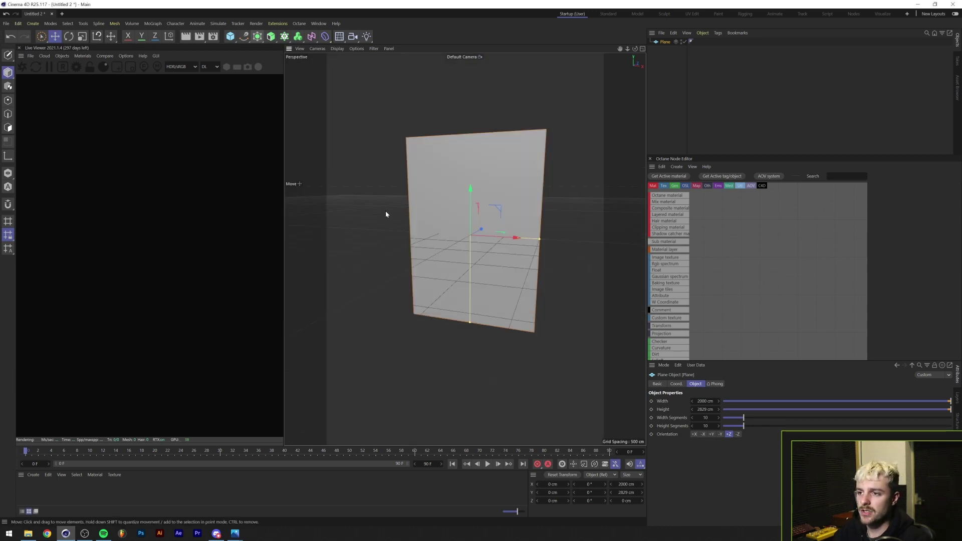
Start the Octane live render and apply a new Octane diffuse material to the plane.
left_click(22, 69)
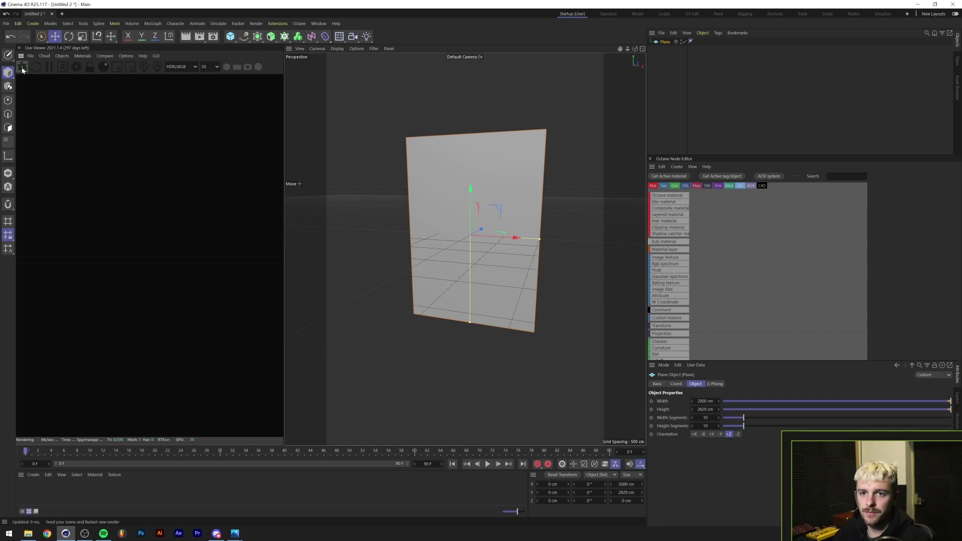
left_click_drag(390, 178, 422, 178, "alt")
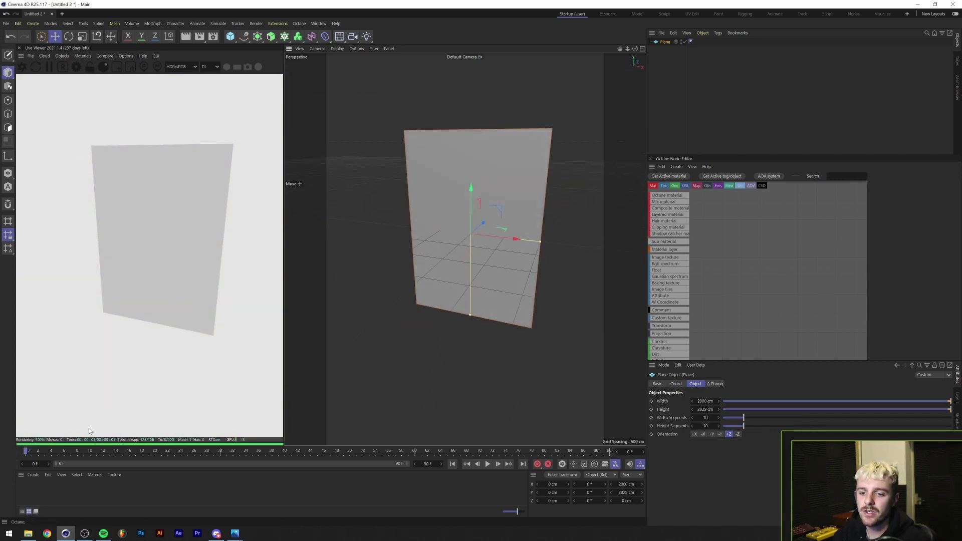
left_click(81, 55)
mouse_move(89, 96)
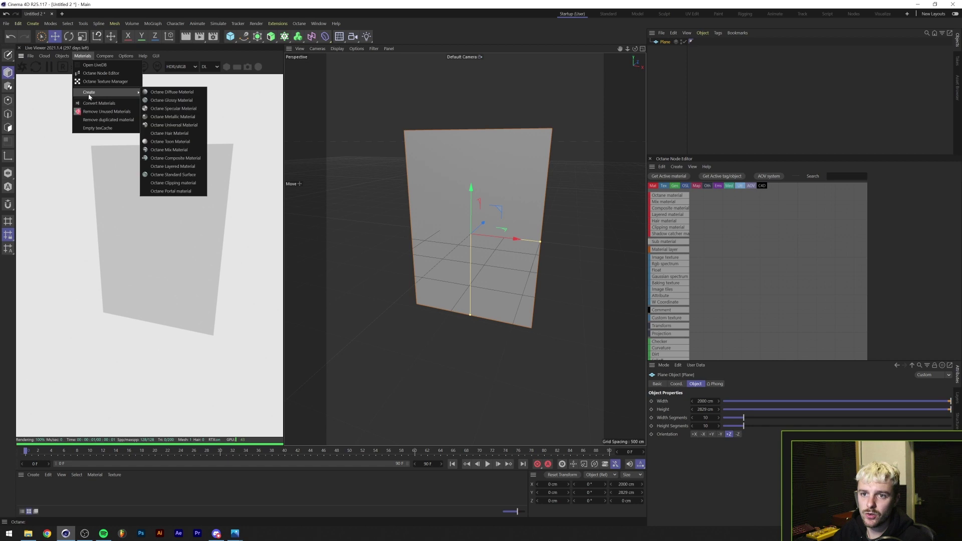
left_click(164, 94)
left_click_drag(26, 493, 472, 255)
left_click_drag(505, 169, 505, 170)
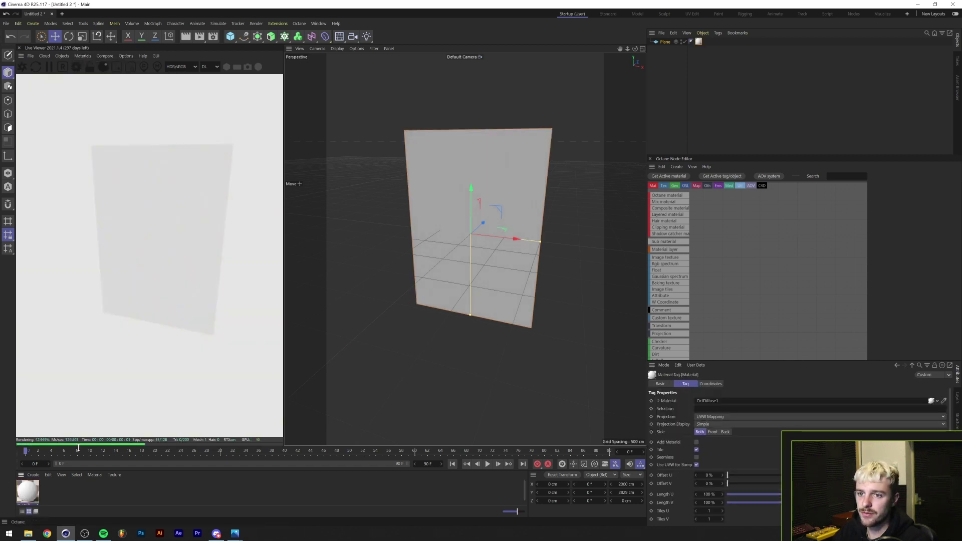
double_click(26, 496)
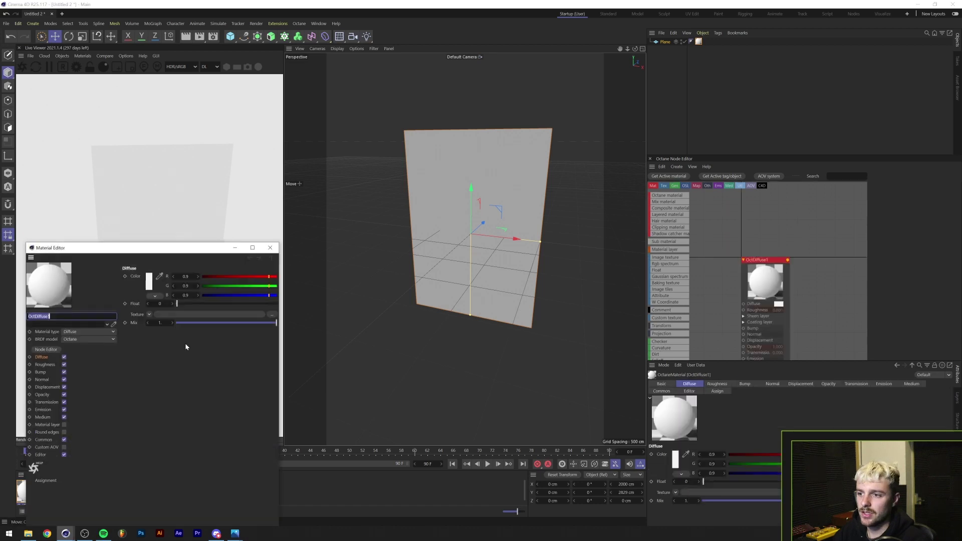
left_click_drag(142, 250, 370, 157)
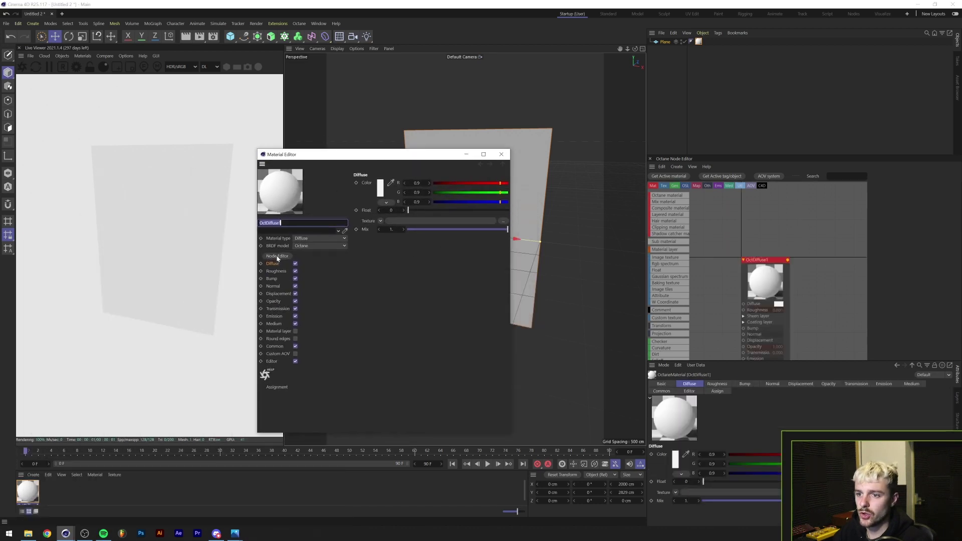
left_click(501, 154)
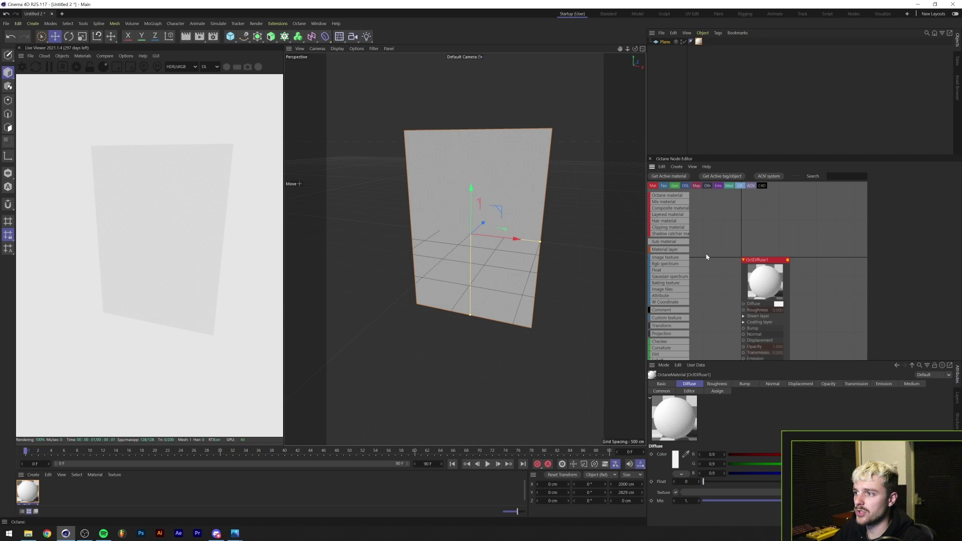
Add an Image Texture node loading the Poster image and connect it to the diffuse colour.
middle_click_drag(703, 254, 745, 202)
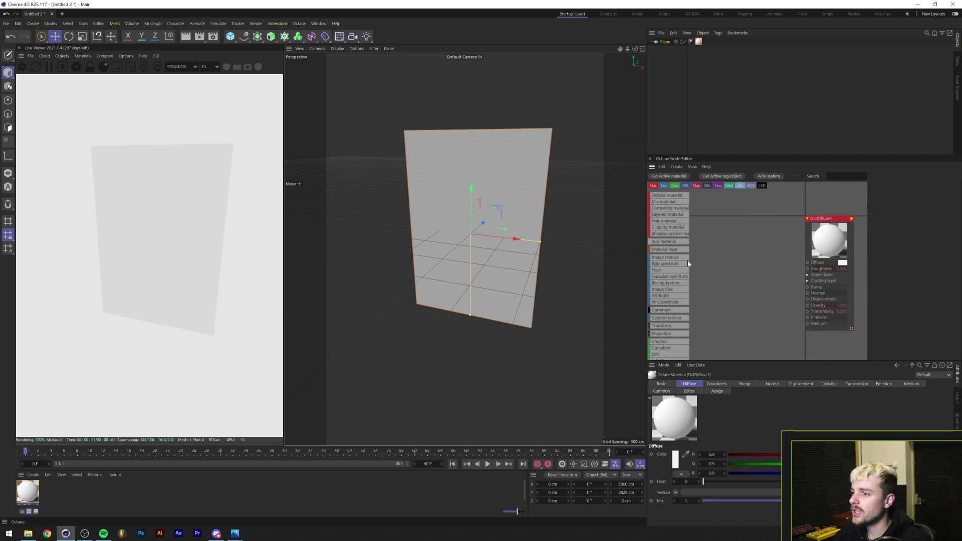
left_click_drag(676, 257, 711, 229)
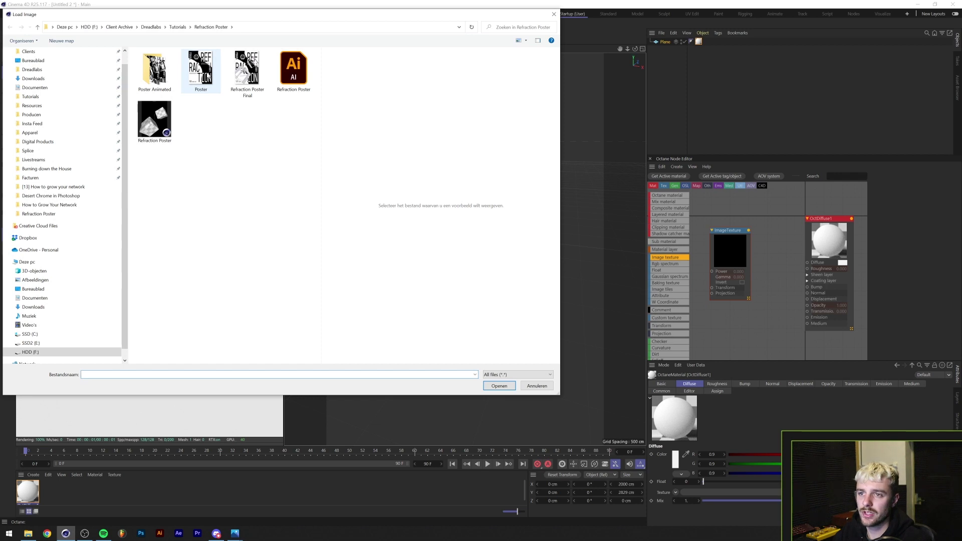
double_click(202, 72)
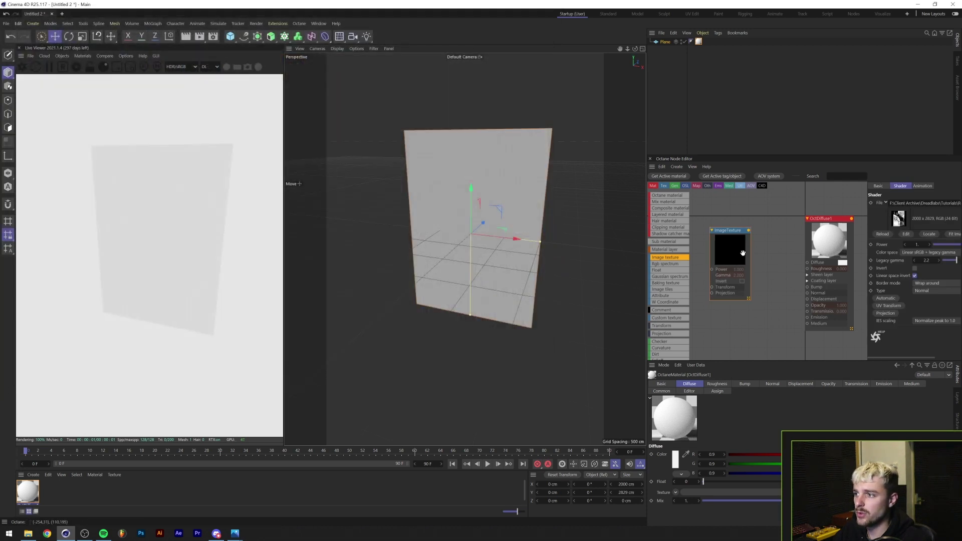
left_click_drag(749, 230, 808, 262)
left_click(79, 496)
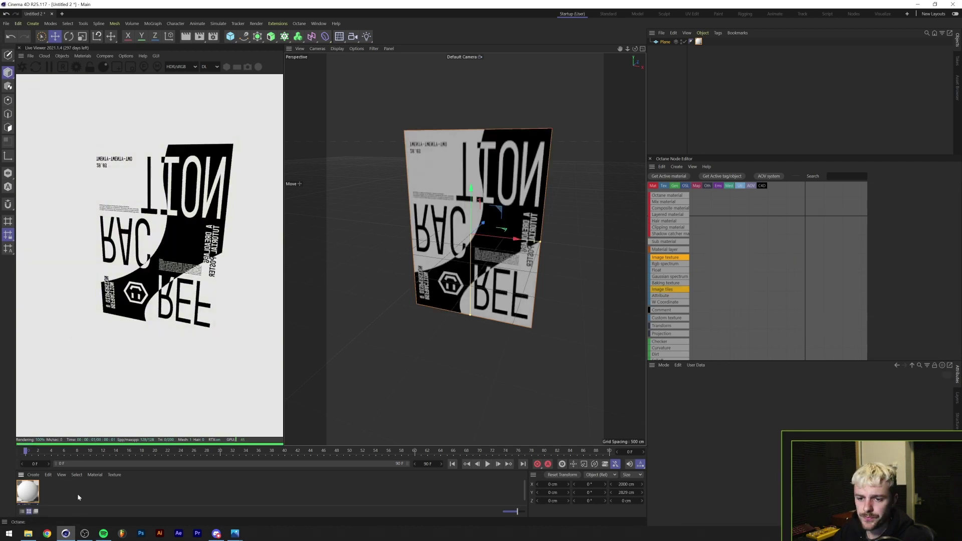
Create a standard material with Poster.jpg as its colour texture, then reselect the Octane material.
left_click(35, 475)
left_click(47, 414)
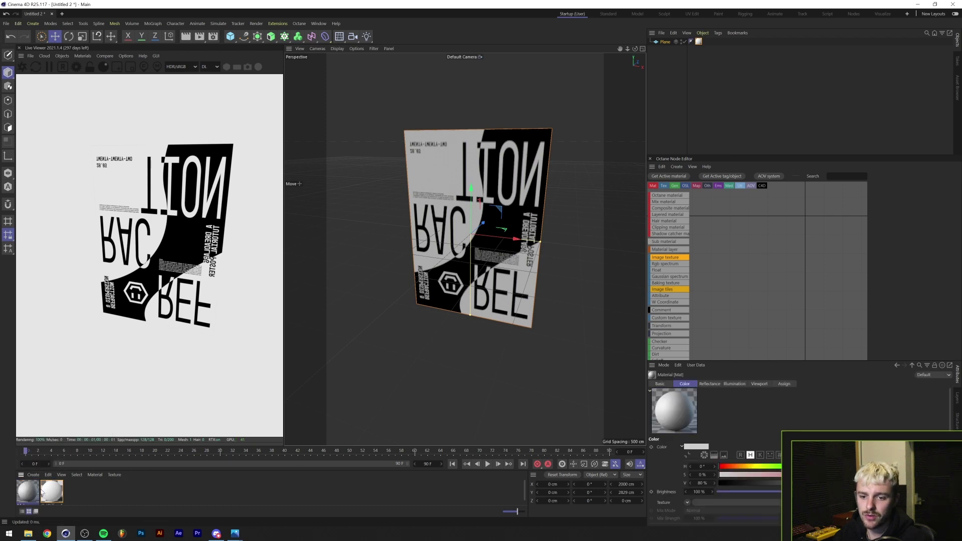
double_click(22, 491)
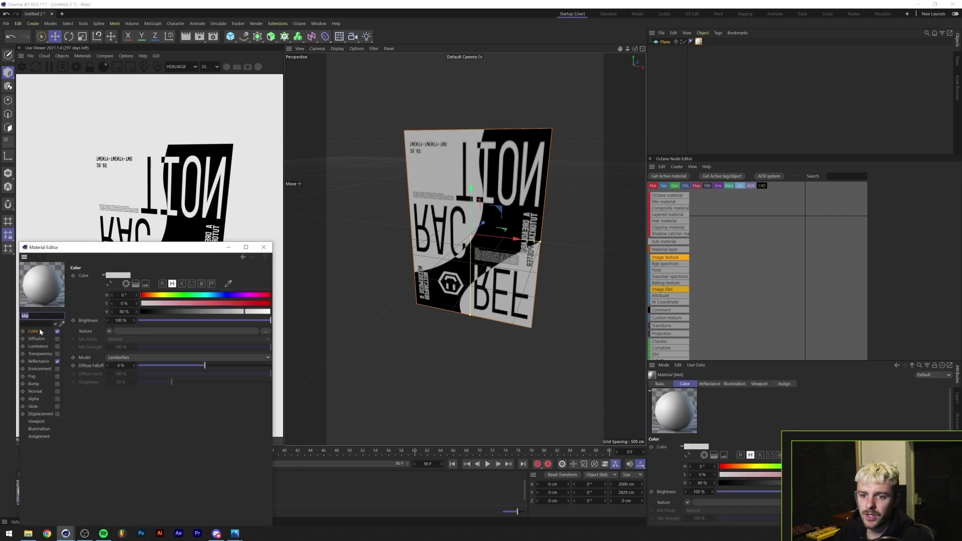
left_click(265, 331)
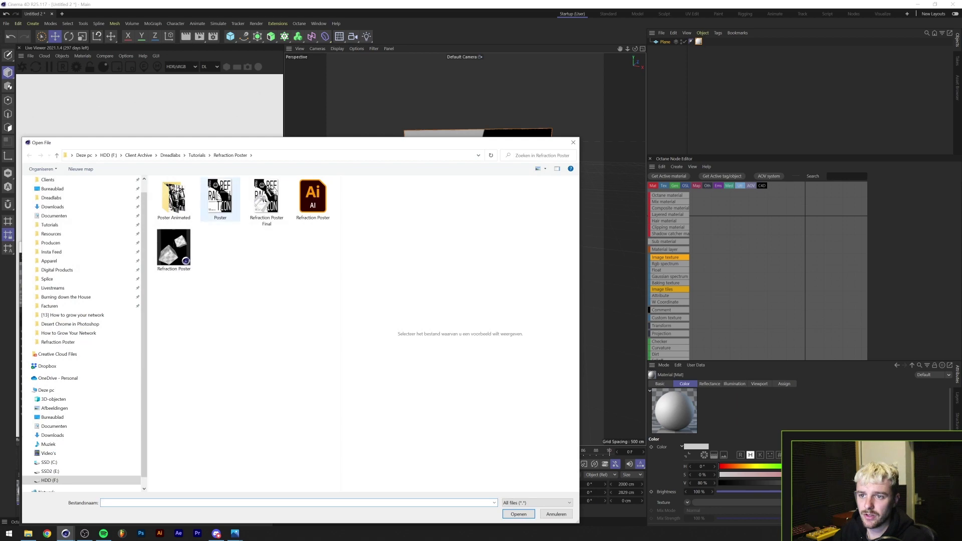
double_click(220, 198)
left_click(527, 301)
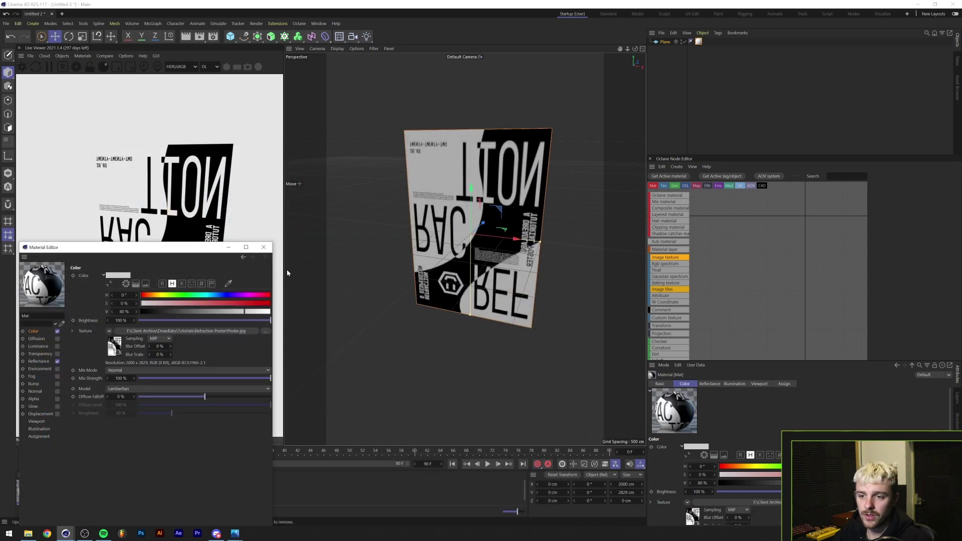
left_click(264, 247)
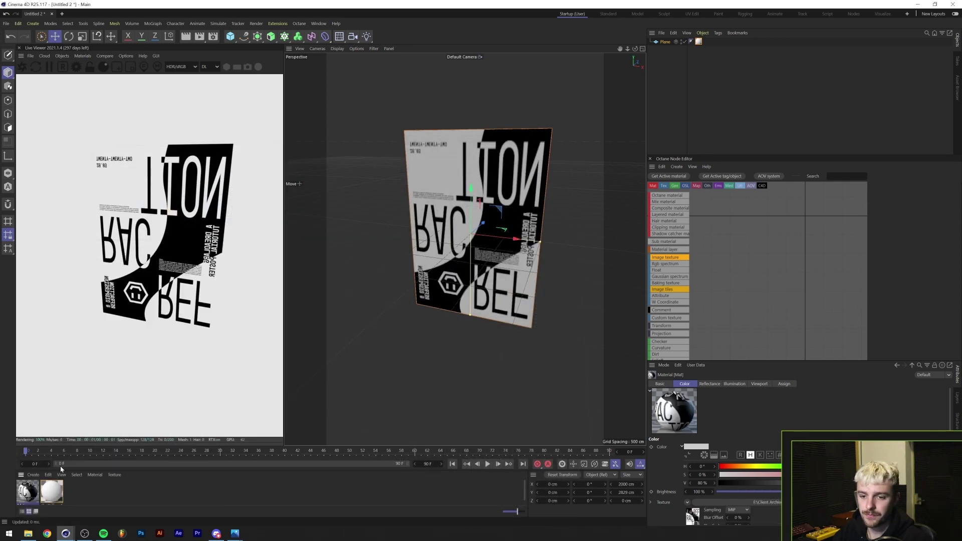
left_click(51, 491)
left_click(752, 251)
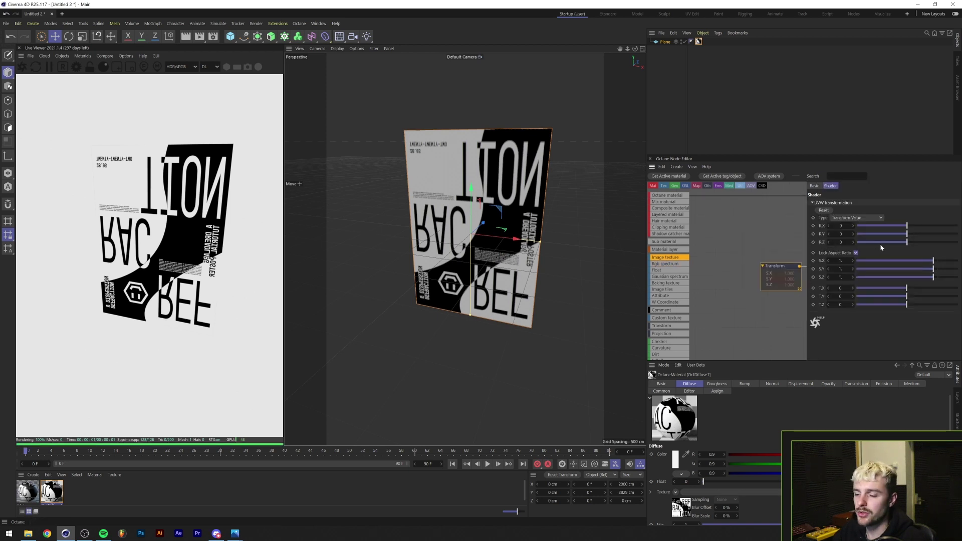
Set the texture transform's Z rotation to 180° and X scale to -1, relocking aspect ratio.
double_click(841, 242)
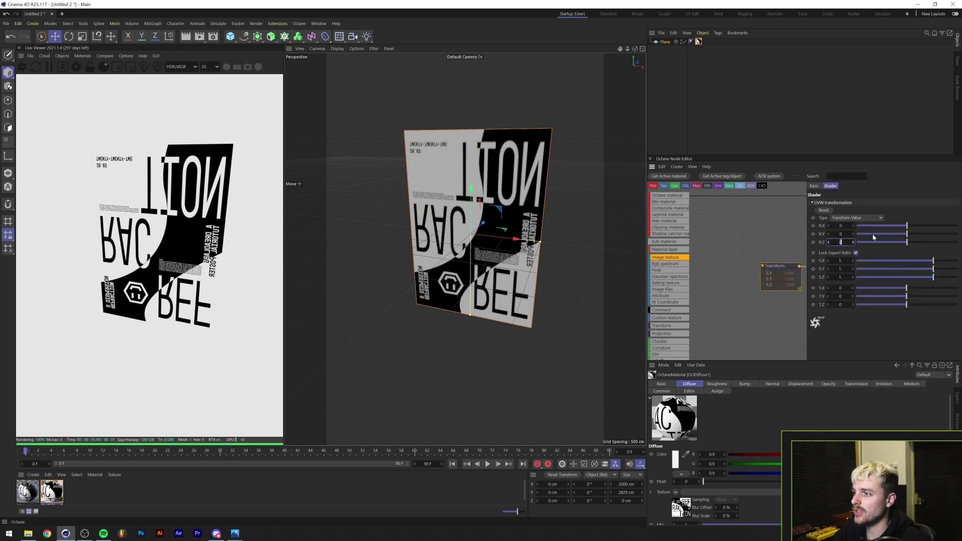
type("180")
key("Return")
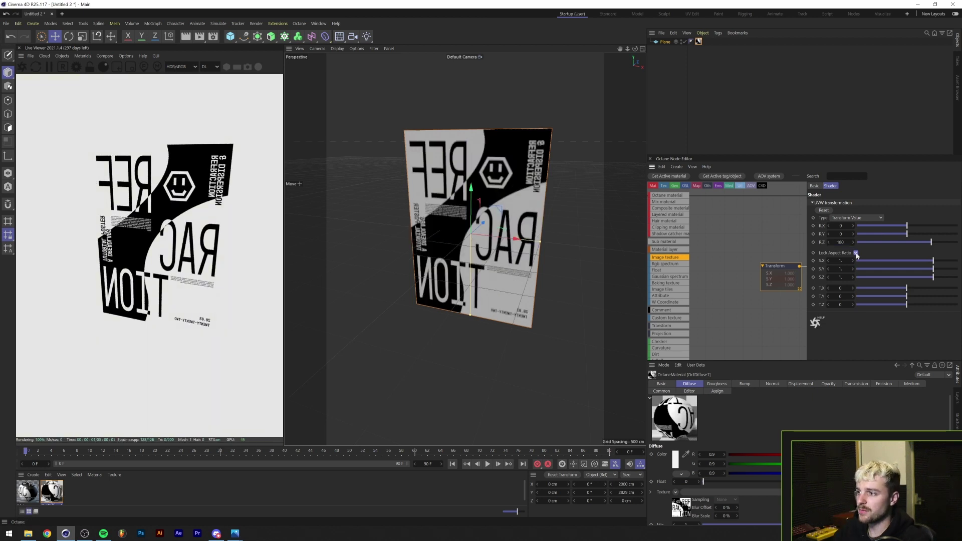
double_click(841, 260)
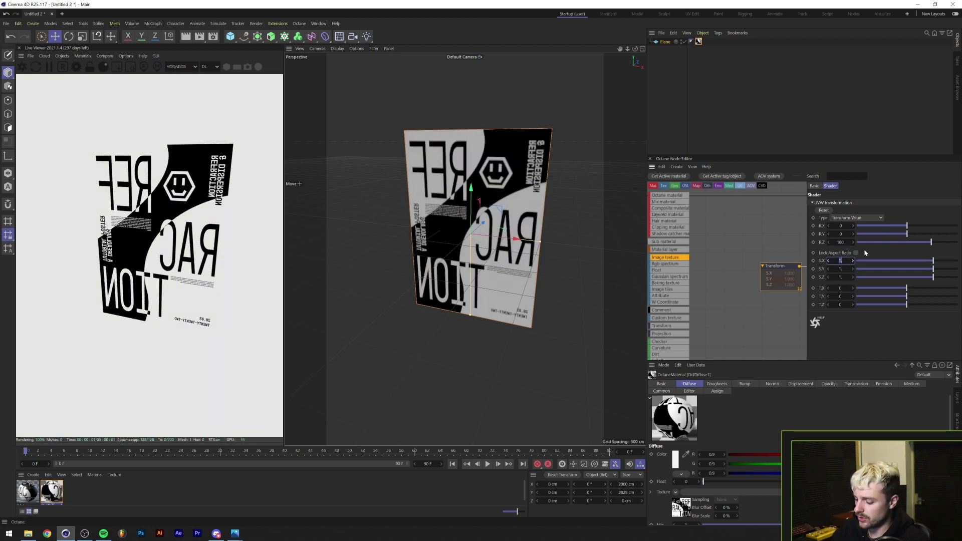
type("-1")
key("Return")
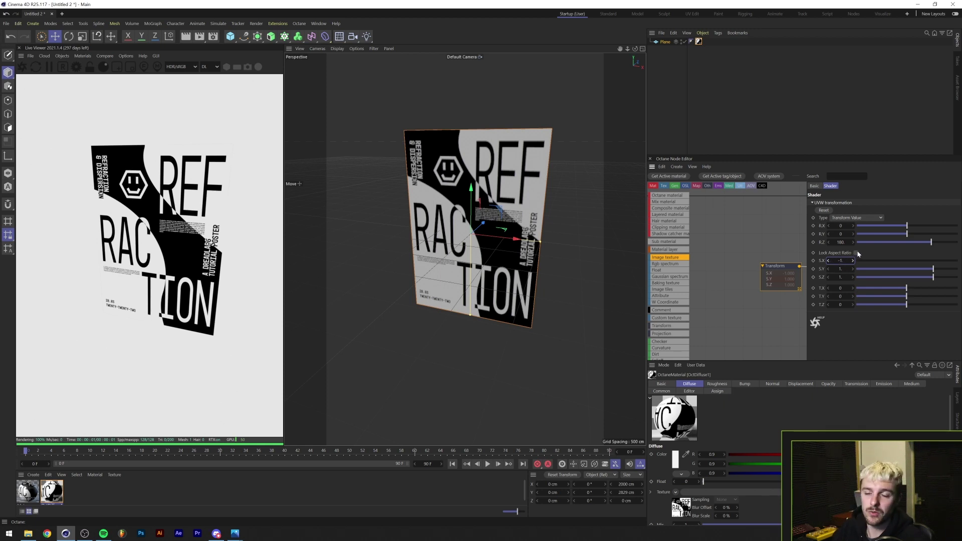
left_click(856, 253)
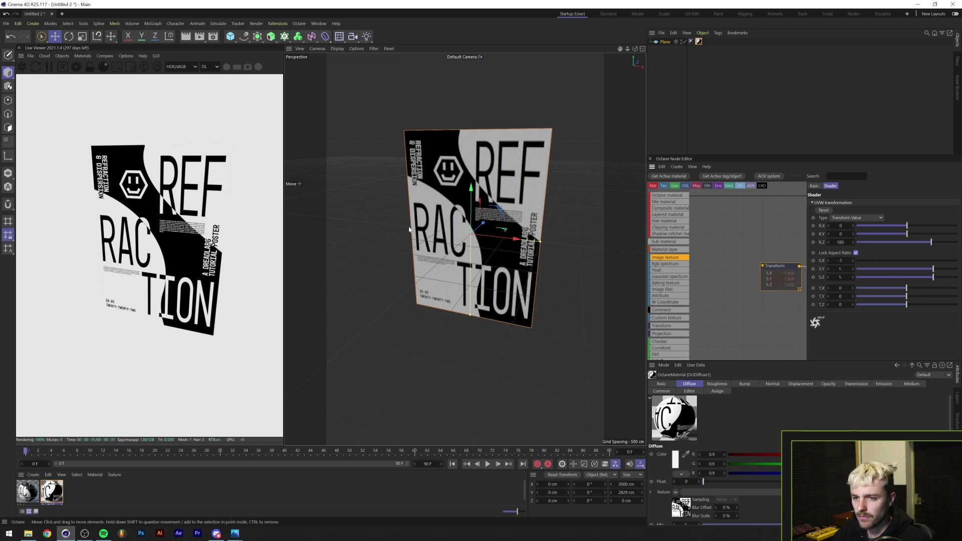
left_click_drag(457, 223, 504, 210, "alt")
Add an Octane camera, view through it, and zero its X/Y position and heading/pitch rotation.
left_click(62, 55)
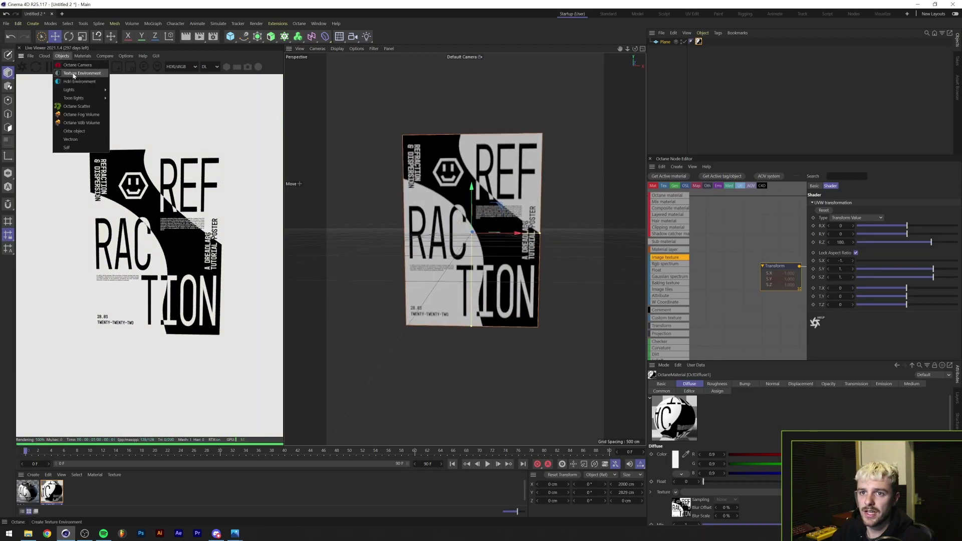
left_click(73, 65)
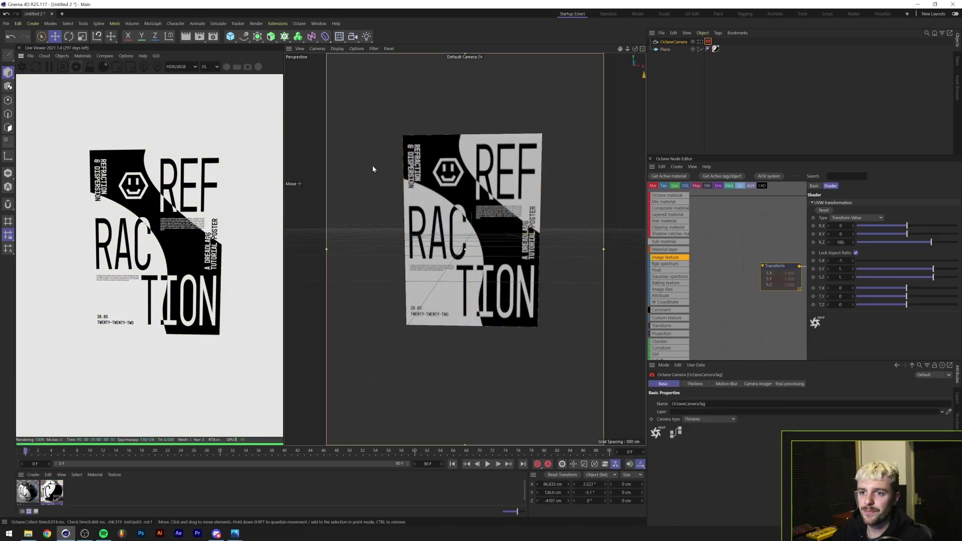
left_click(700, 42)
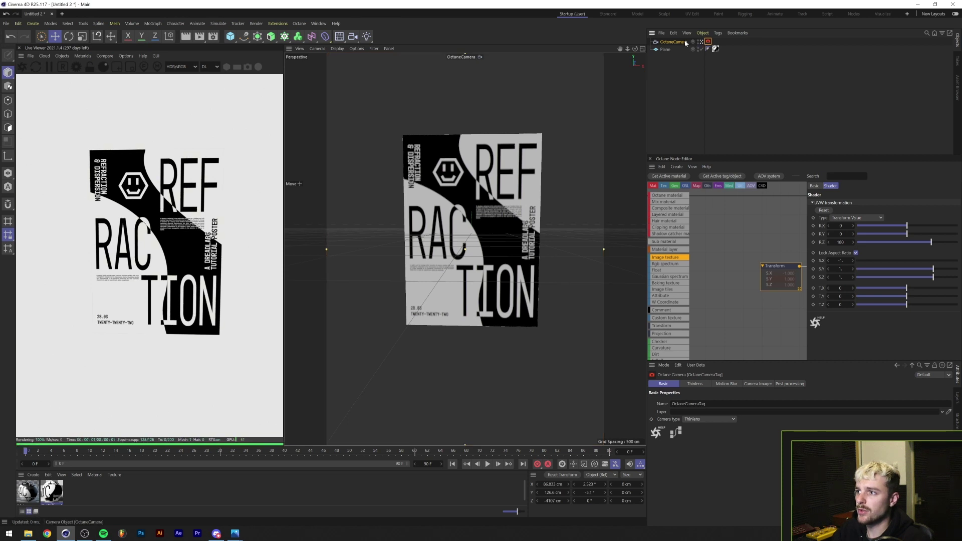
left_click(684, 43)
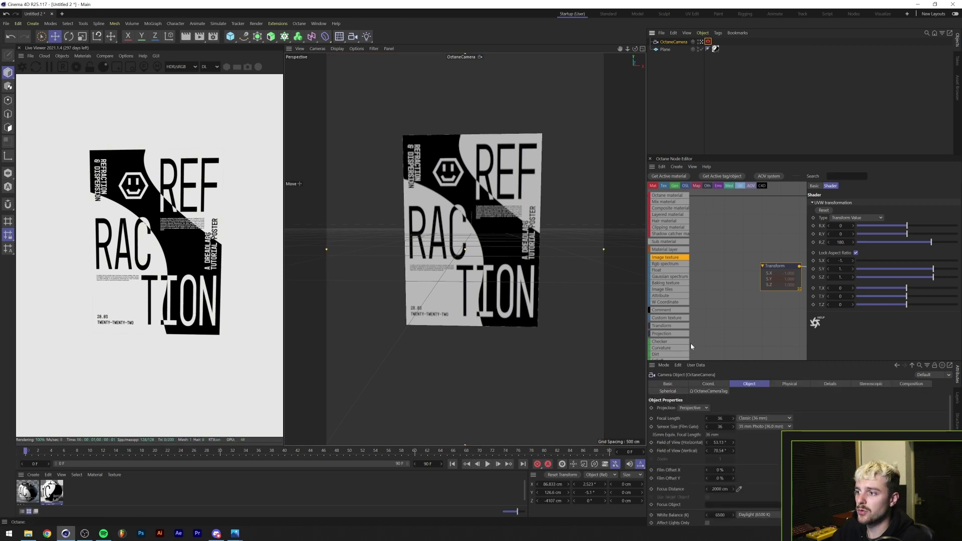
left_click(707, 384)
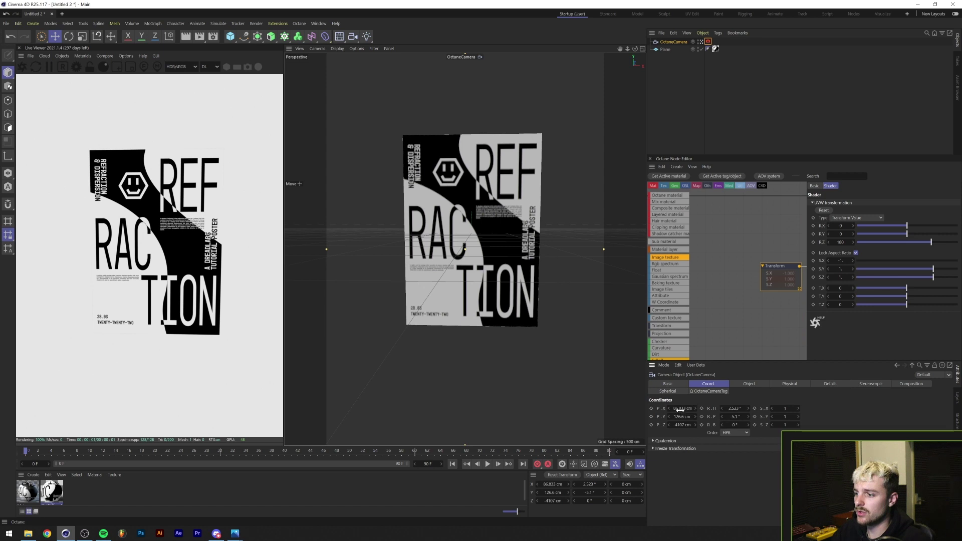
type("0")
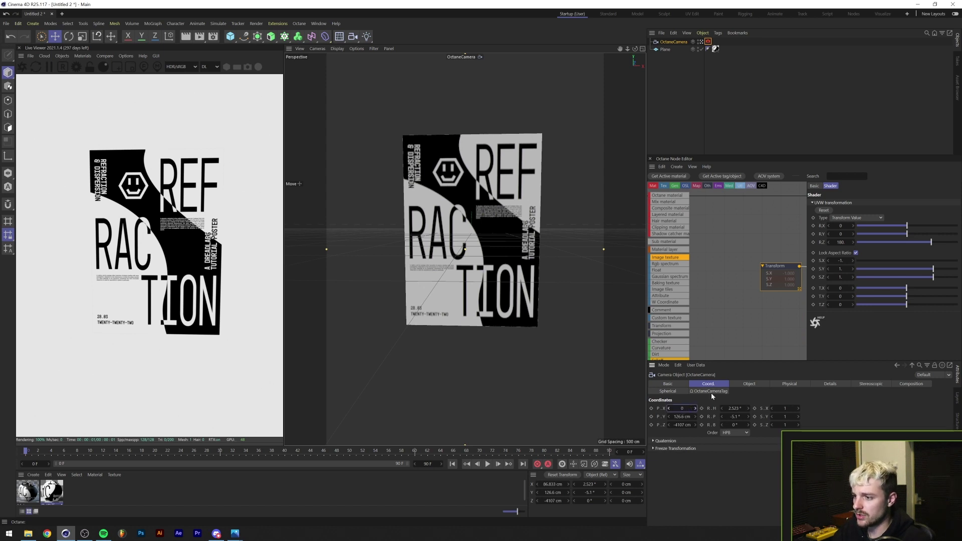
key("Tab")
type("0")
key("Return")
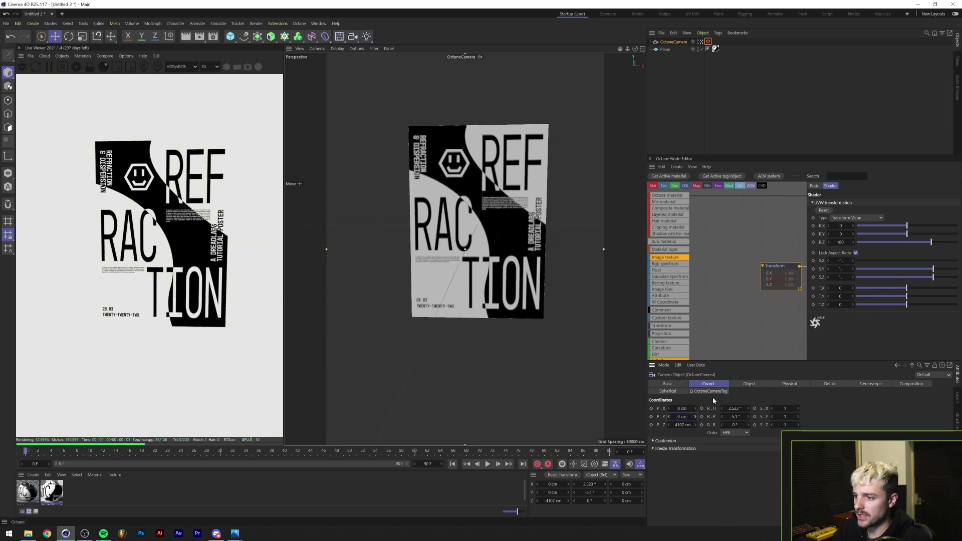
left_click(734, 409)
type("0")
key("Tab")
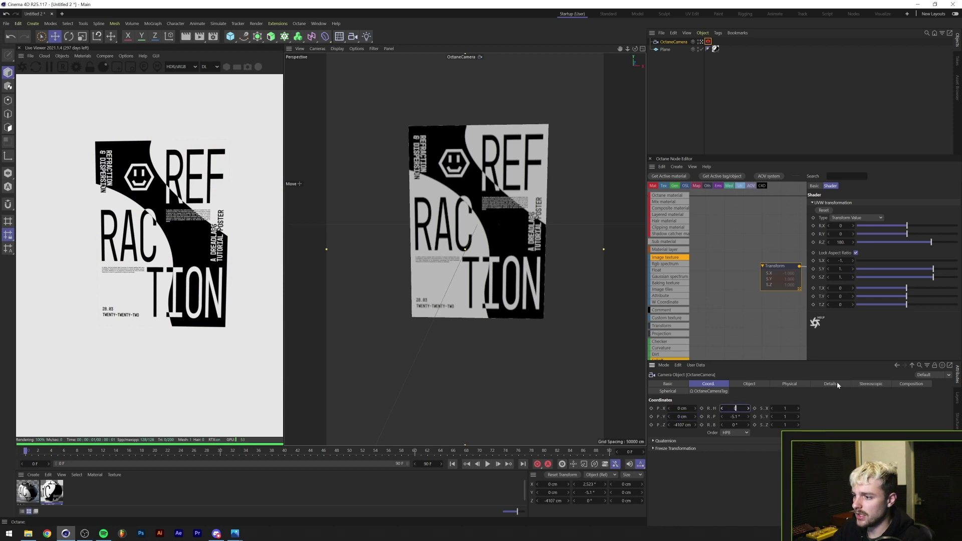
type("0")
key("Return")
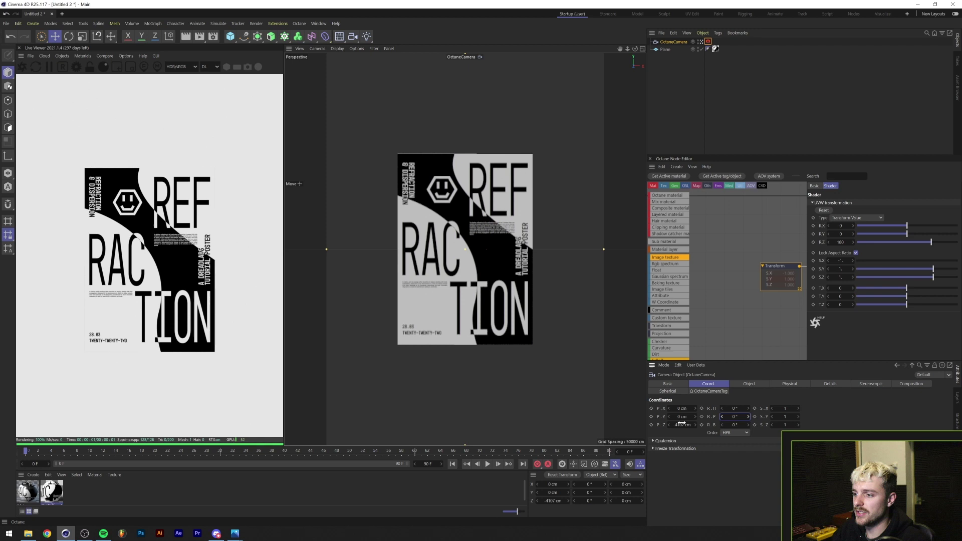
Place the camera at Z −2000 cm, then return the viewport to the default camera.
left_click_drag(682, 425, 732, 425)
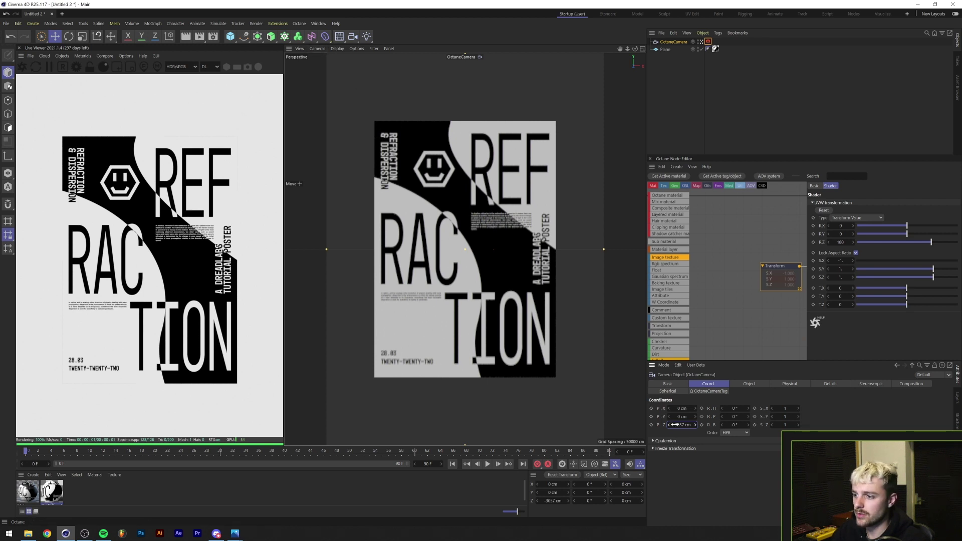
left_click_drag(675, 425, 725, 425)
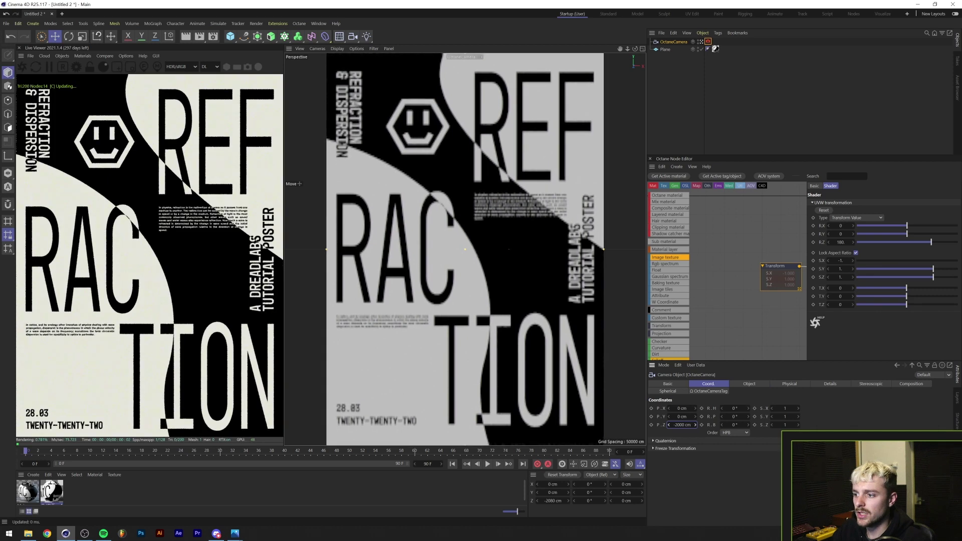
left_click(682, 425)
key("BackSpace")
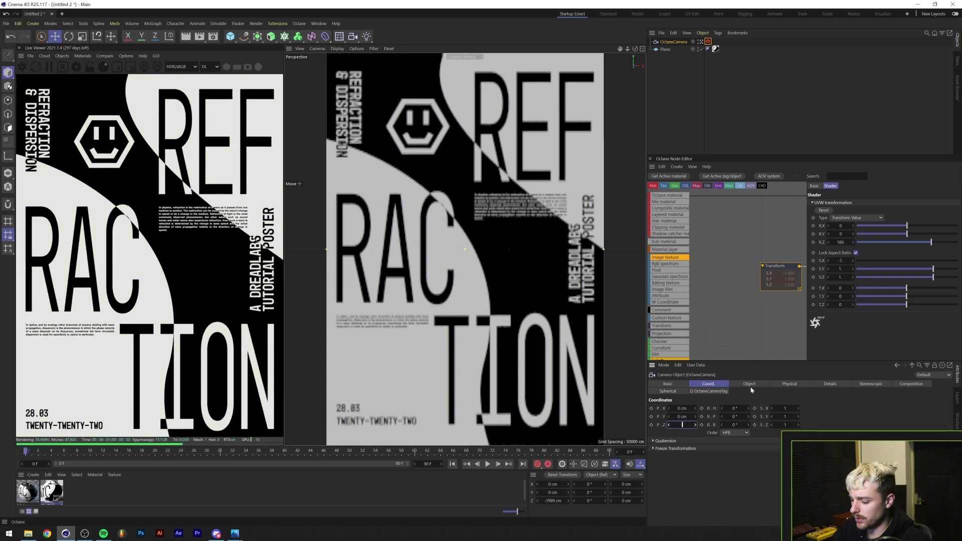
type("-2000")
key("Return")
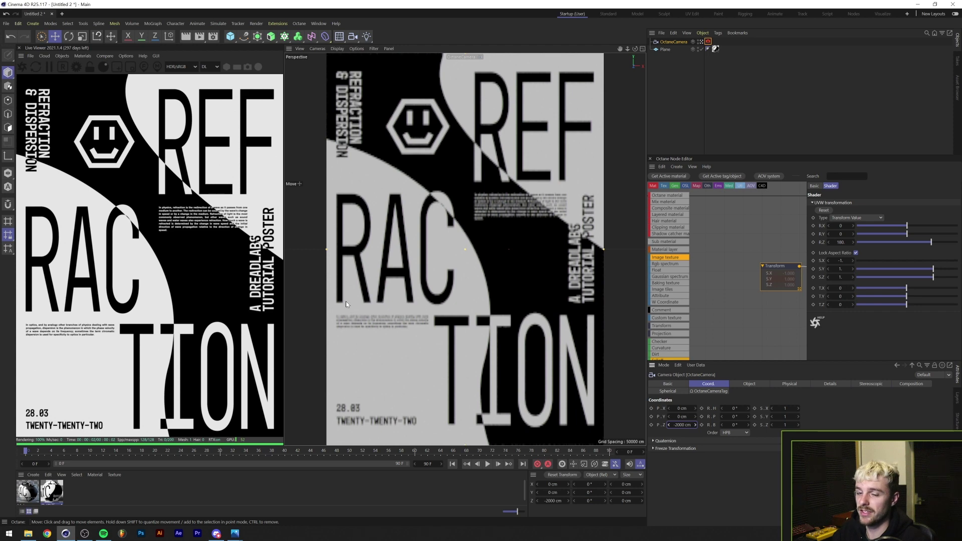
left_click(701, 42)
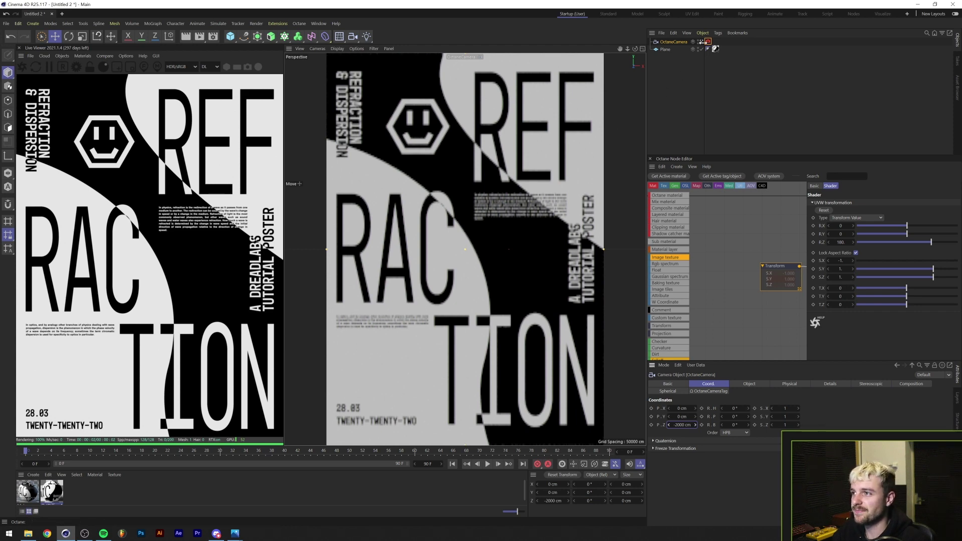
mouse_move(476, 224)
left_mouse_down("alt")
mouse_move(360, 261)
mouse_move(428, 253)
mouse_move(465, 203)
mouse_move(474, 211)
left_mouse_up("alt")
scroll(472, 214, "up", 2)
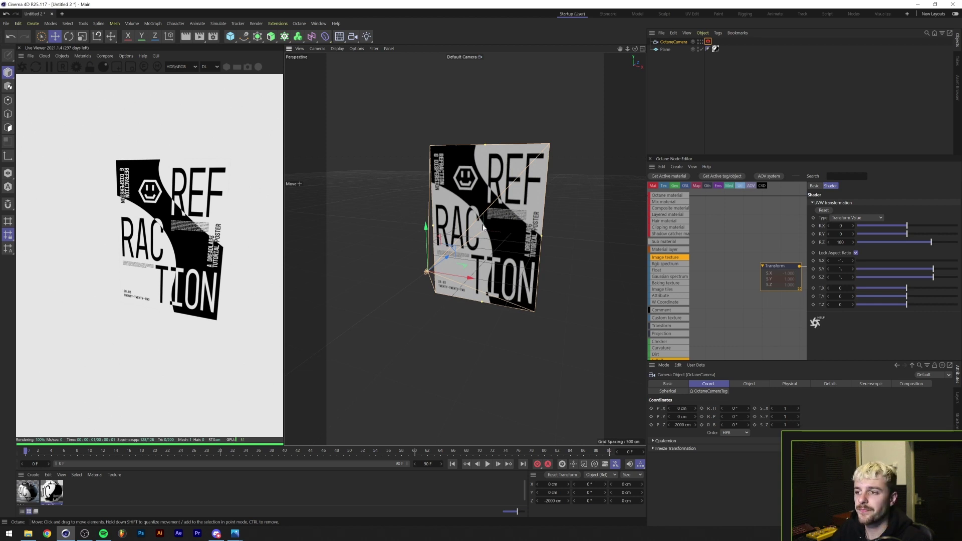
Add a cube and set its size to 600 cm on every axis.
key("ctrl+shift+z")
left_click(233, 42)
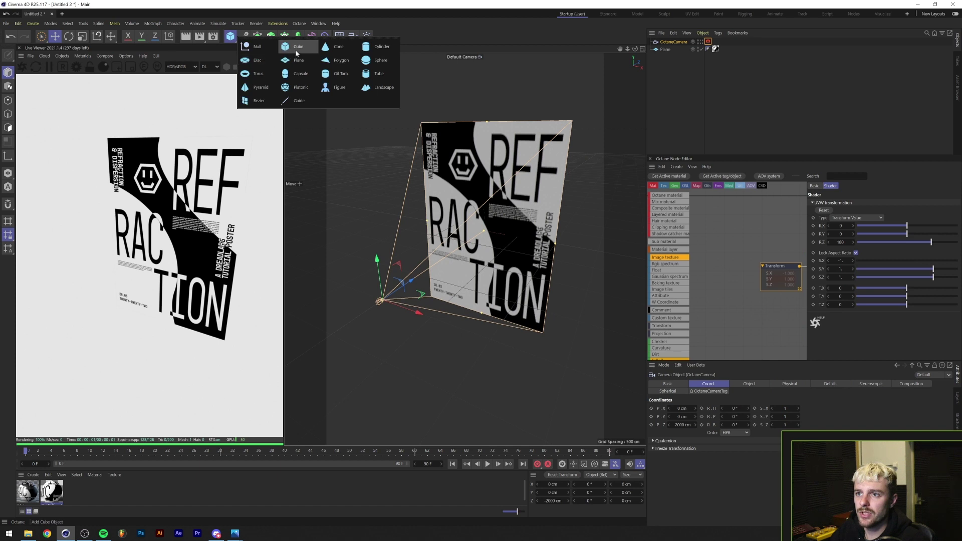
left_click(245, 42)
left_click(701, 384)
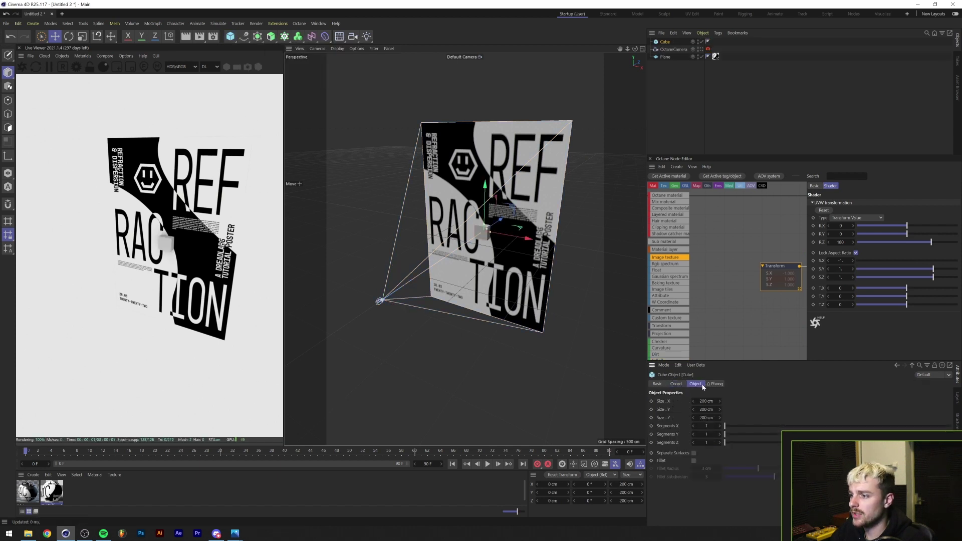
type("6")
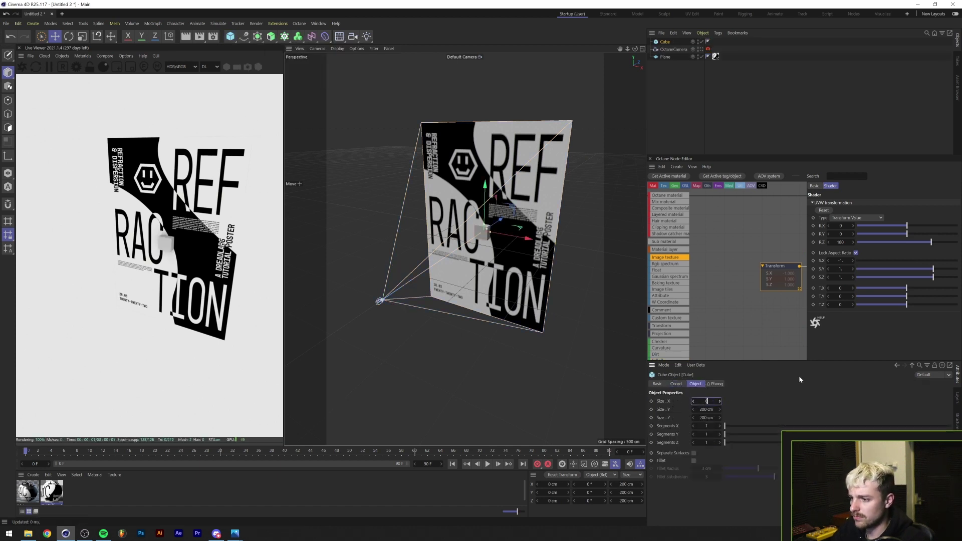
type("00")
key("Tab")
type("600")
key("Tab")
type("600")
key("Return")
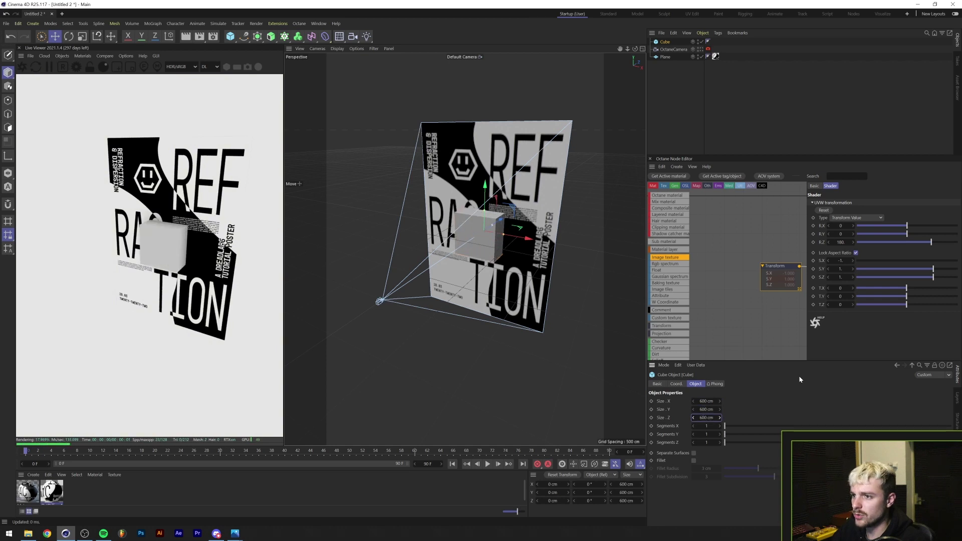
Enable a 50 cm fillet and give the cube 20 segments on X, Y and Z.
left_click(693, 461)
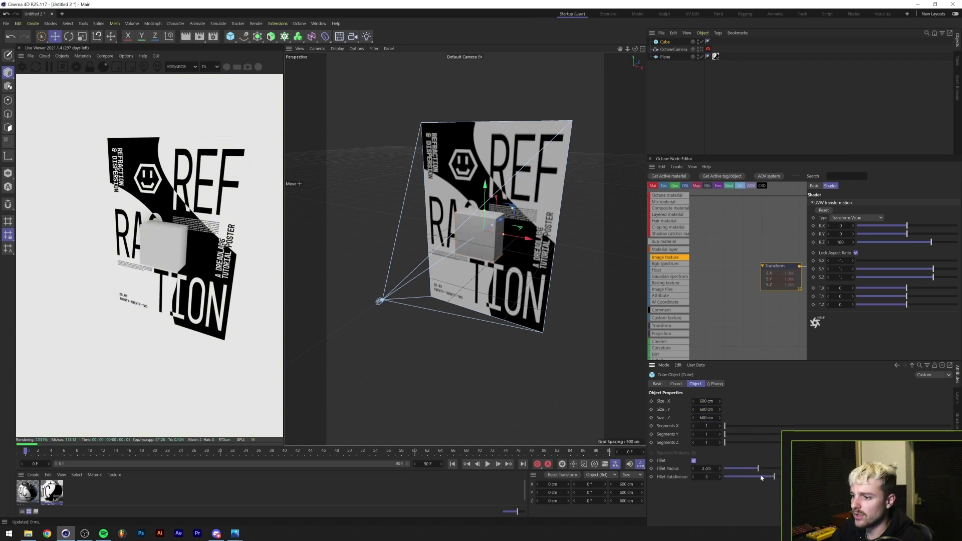
left_click_drag(758, 469, 780, 469)
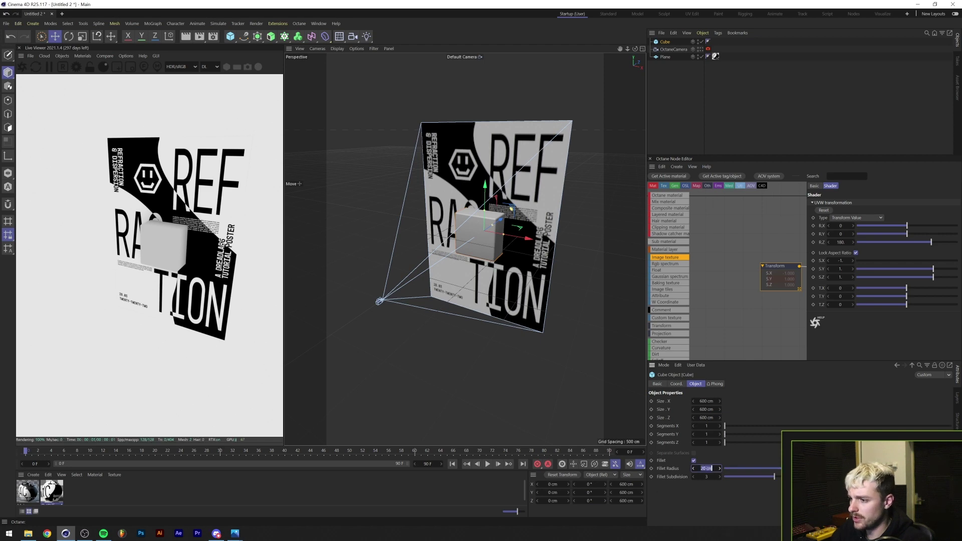
type("50")
key("Return")
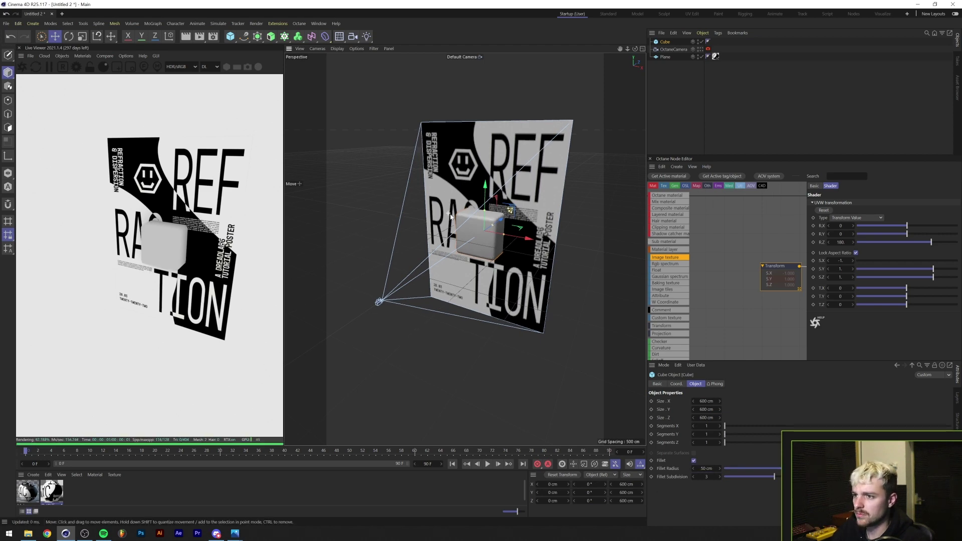
scroll(492, 237, "up", 4)
double_click(707, 426)
type("20")
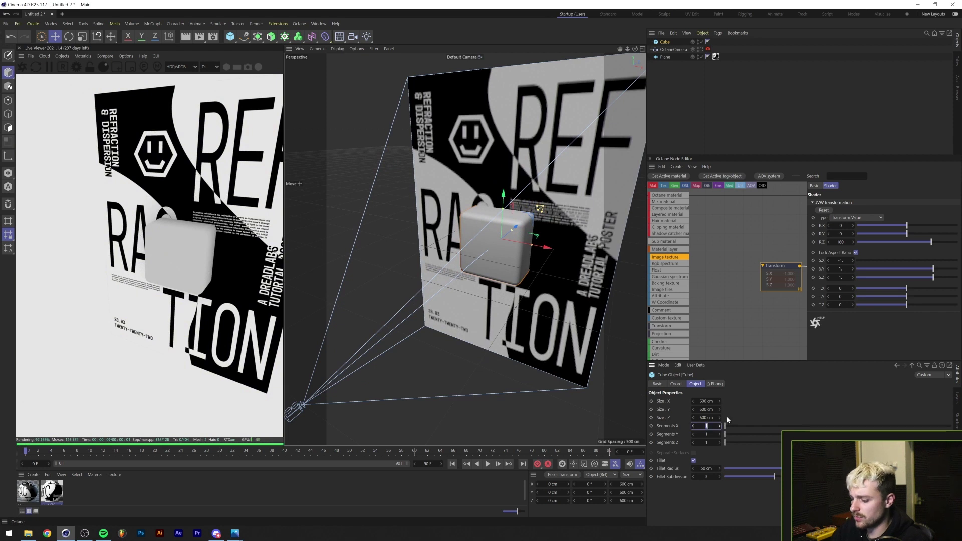
key("Tab")
type("20")
key("Tab")
type("20")
key("Return")
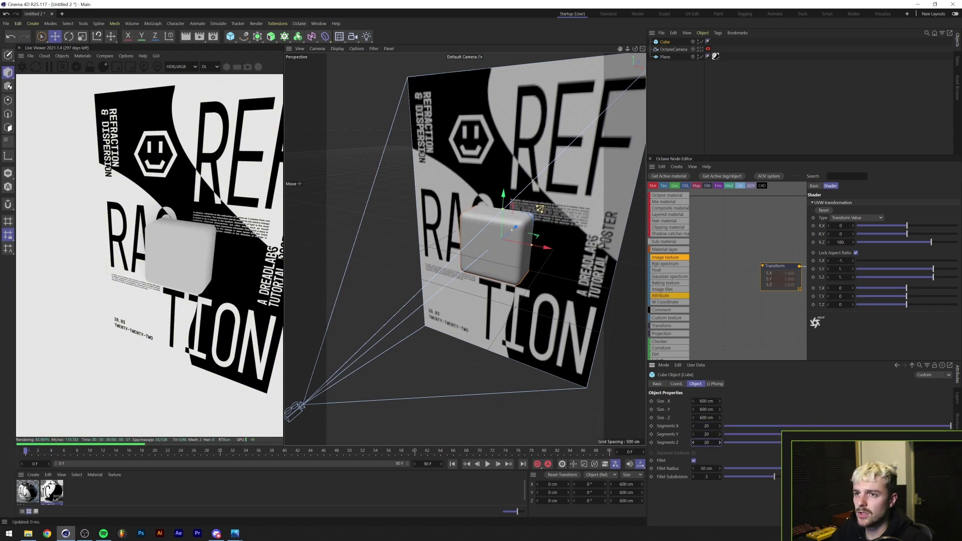
Switch the viewport to Gouraud Shading (Lines) and make the cube editable.
left_click(335, 48)
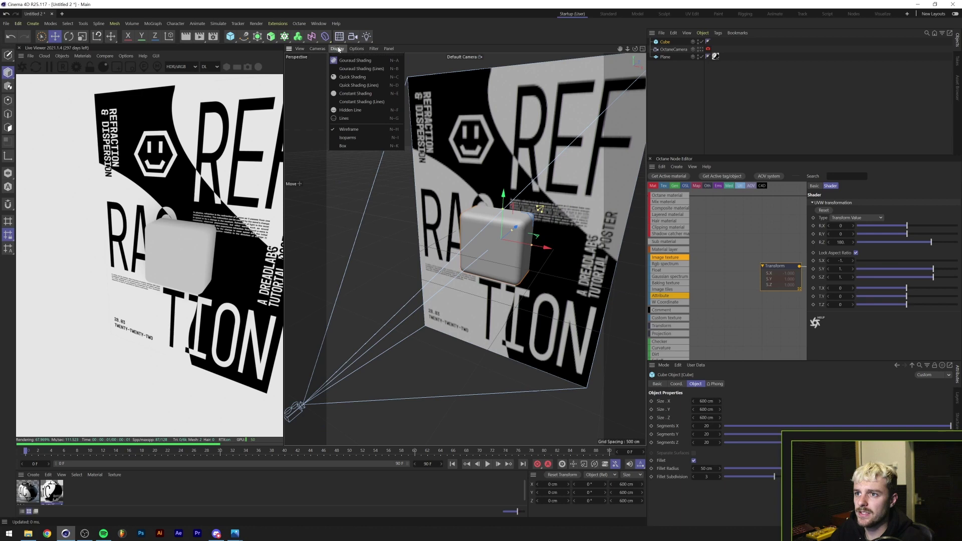
left_click(360, 69)
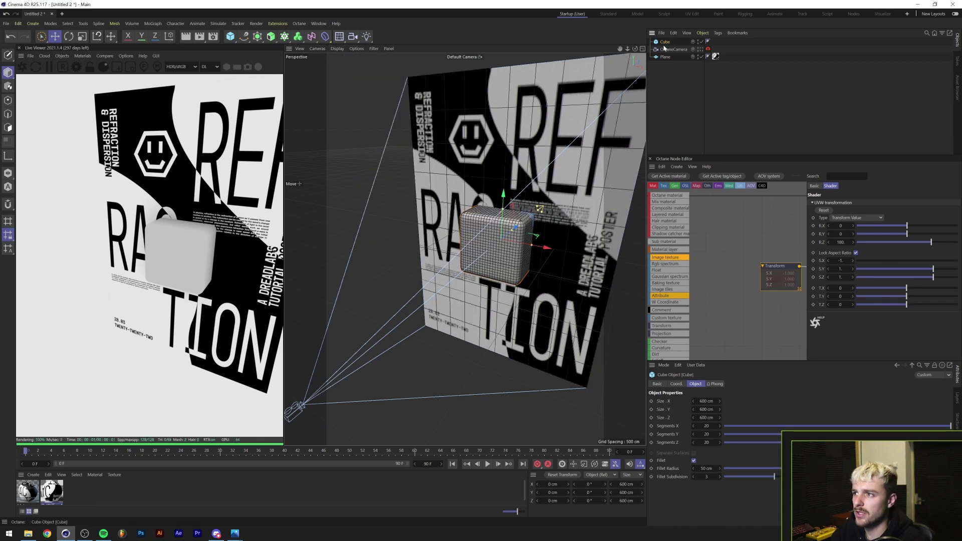
scroll(496, 240, "up", 5)
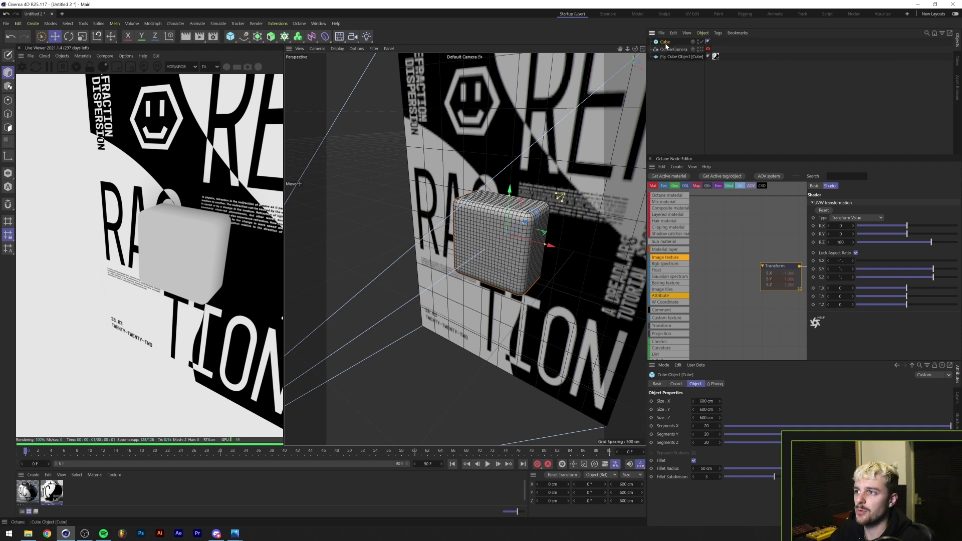
key("c")
left_click(325, 36)
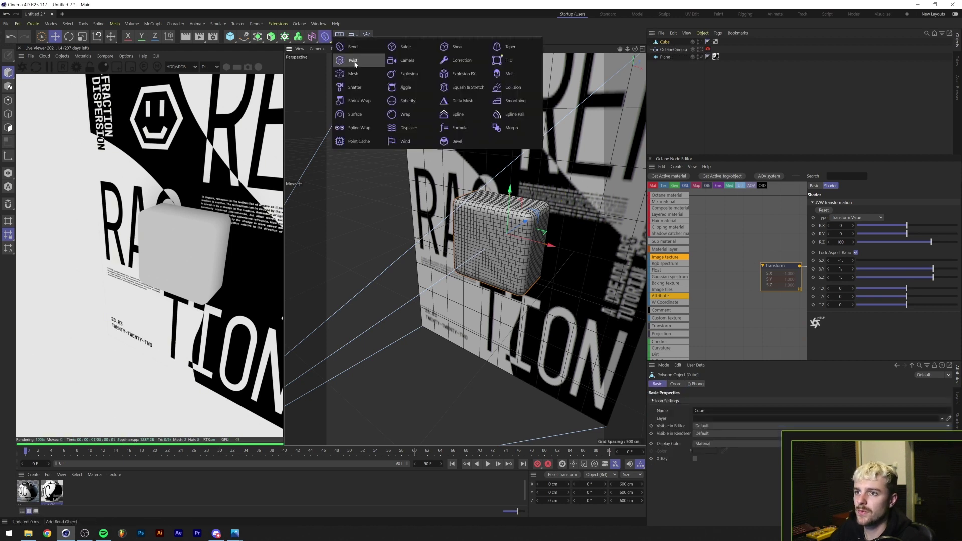
Add a Displacer under the cube using Noise at 5000% global scale, height about 42 cm.
left_click(418, 129, "shift")
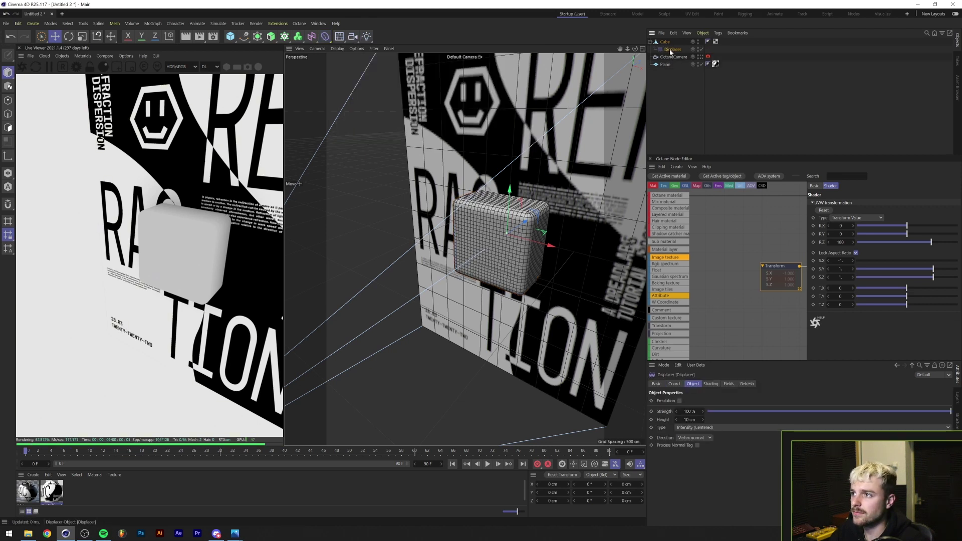
left_click(711, 383)
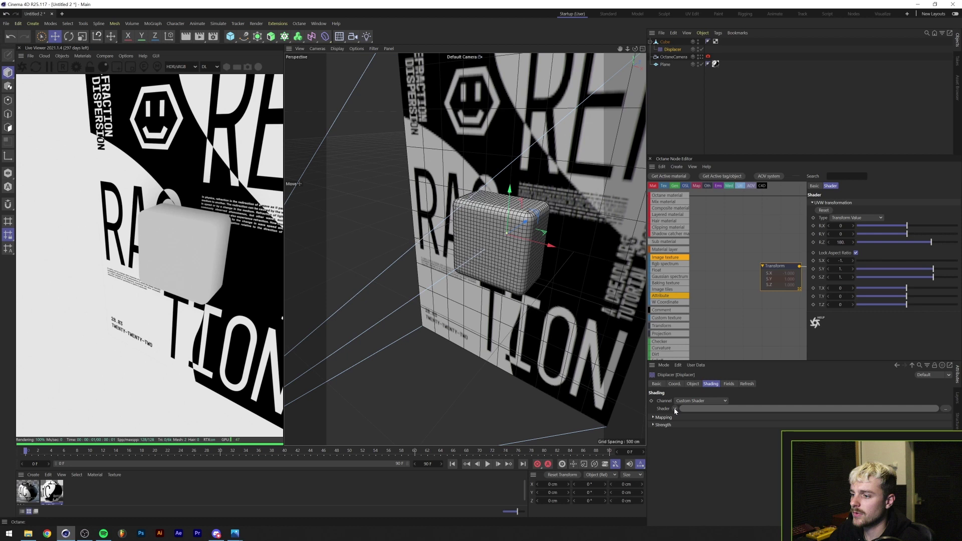
left_click(675, 409)
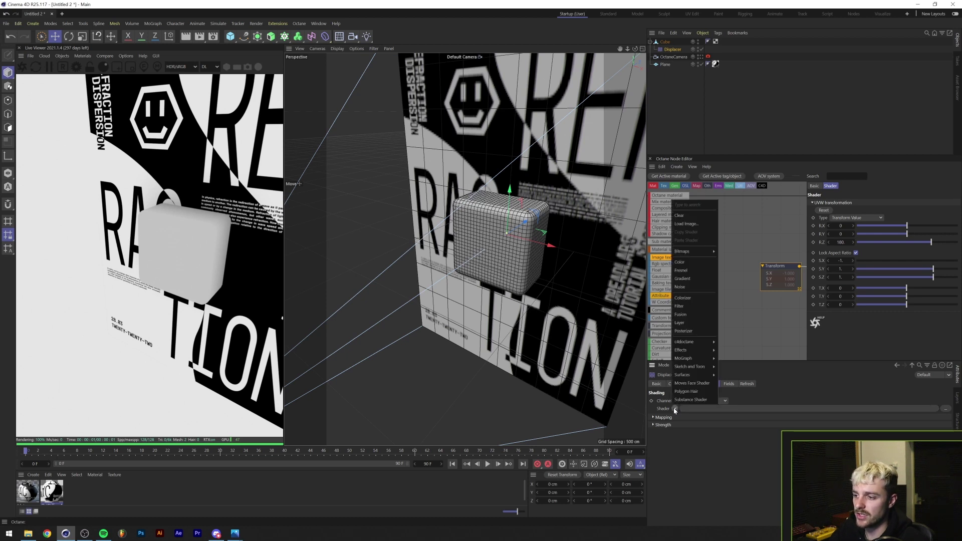
left_click(695, 284)
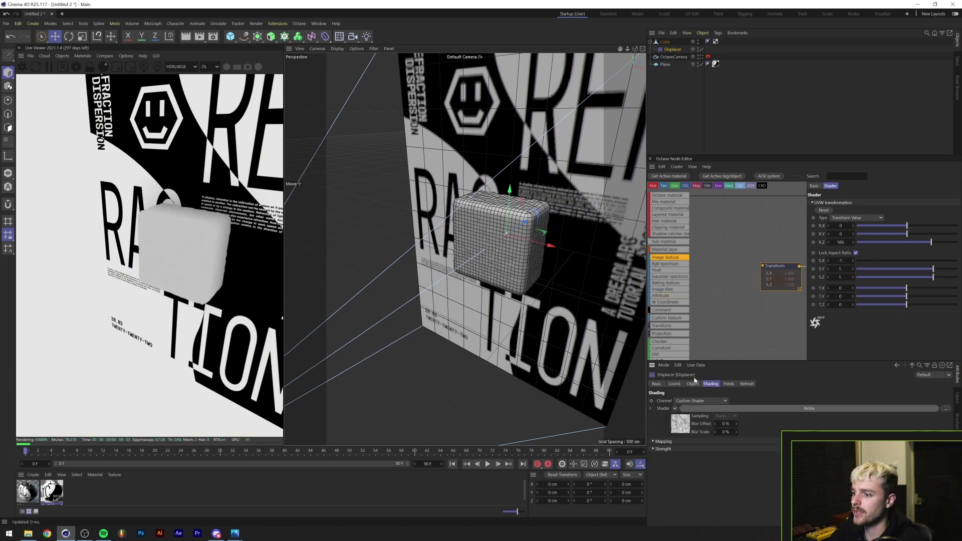
left_click(712, 408)
left_click(711, 494)
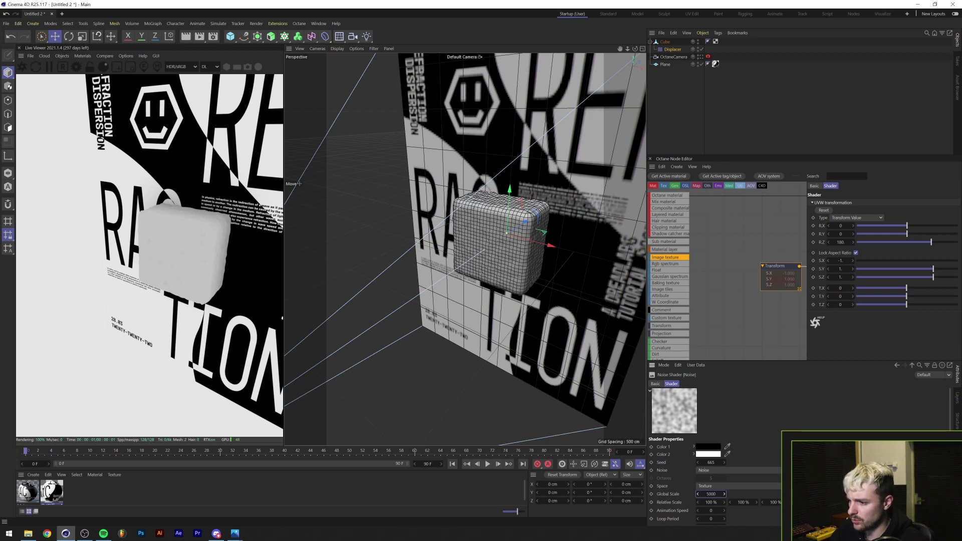
key("Return")
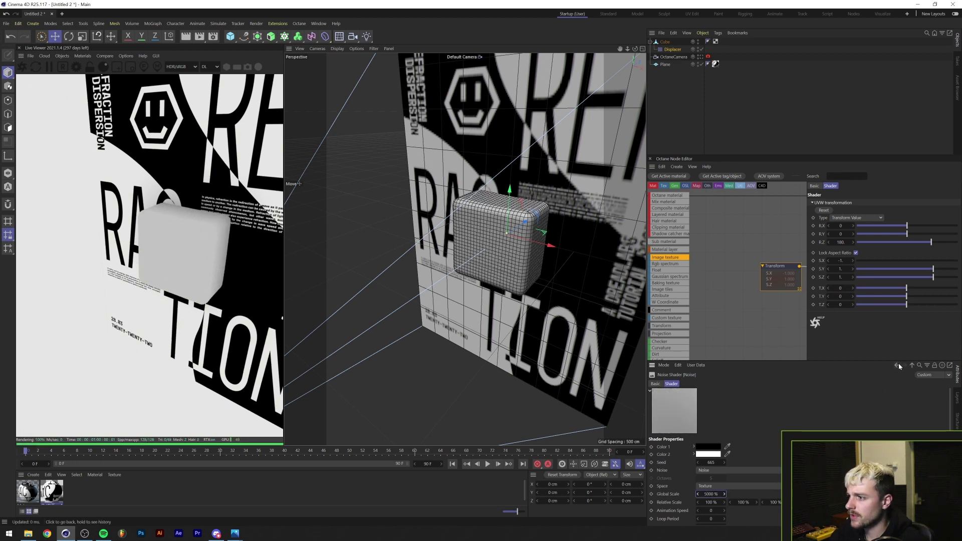
left_click(896, 365)
left_click(693, 385)
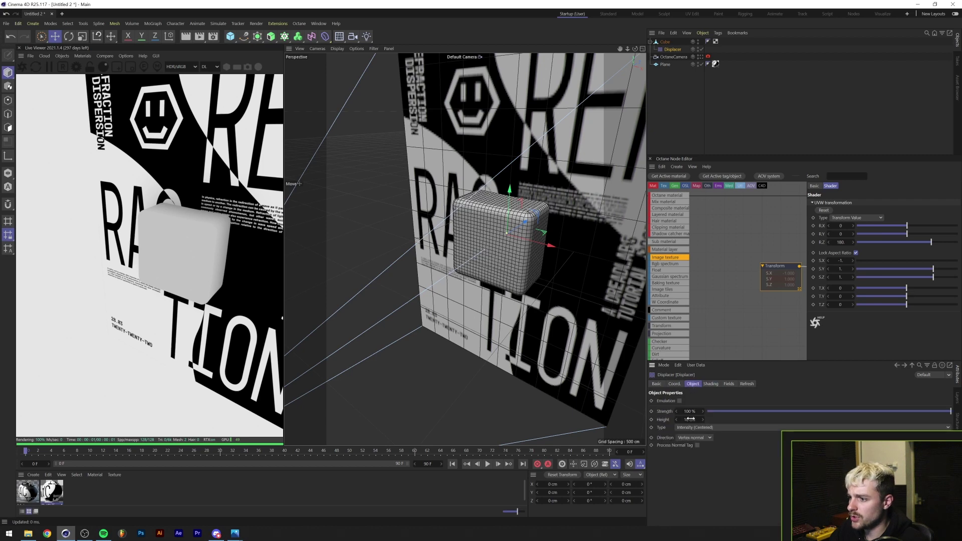
left_click_drag(702, 420, 732, 419)
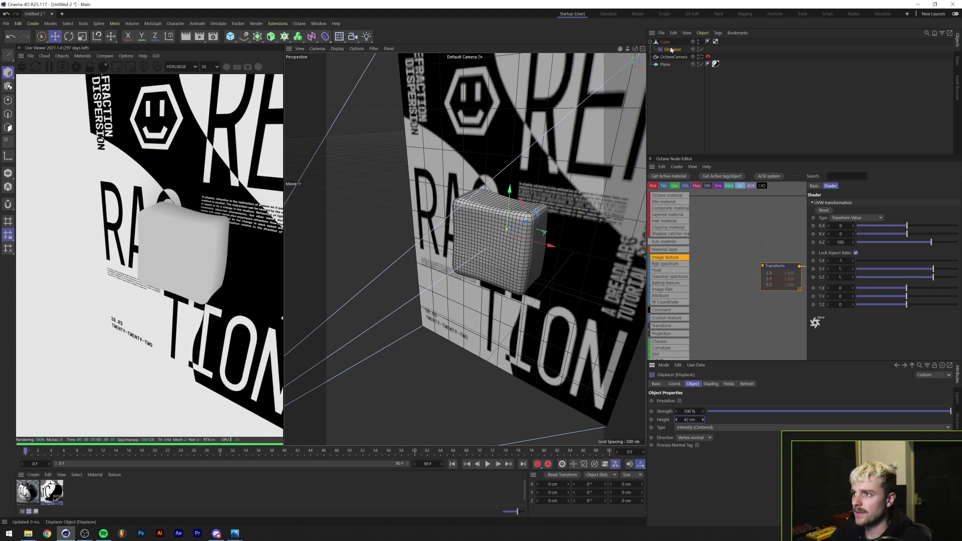
Duplicate the Displacer and set the copy's height to 10 cm.
left_click_drag(676, 55, 676, 51, "ctrl")
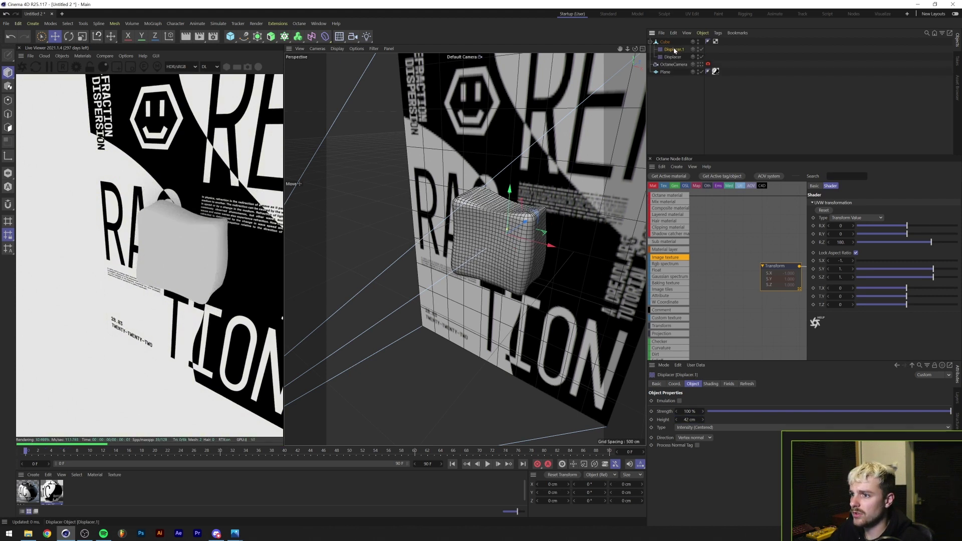
double_click(690, 419)
type("10")
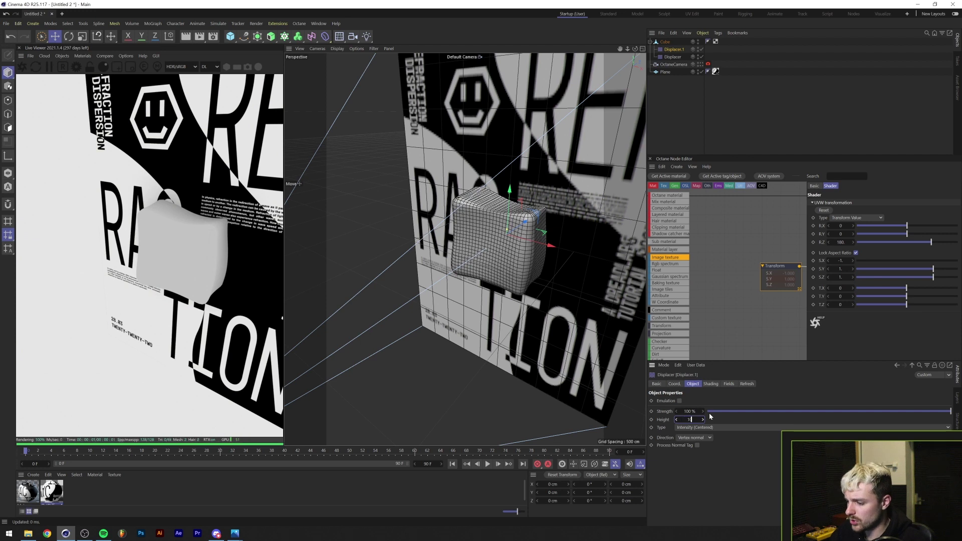
key("Return")
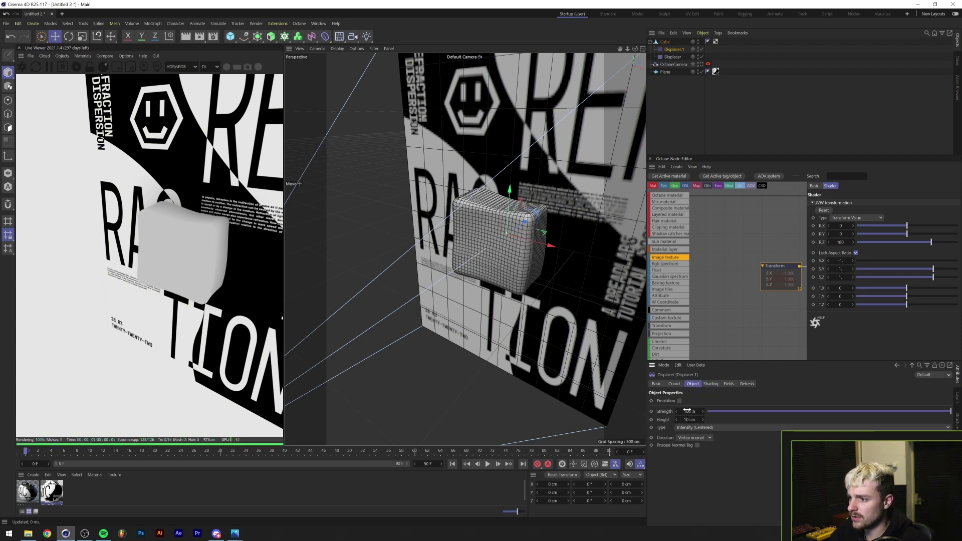
Set the copy's noise to seed 677 and 2000% global scale, then view through the scene camera.
left_click(707, 387)
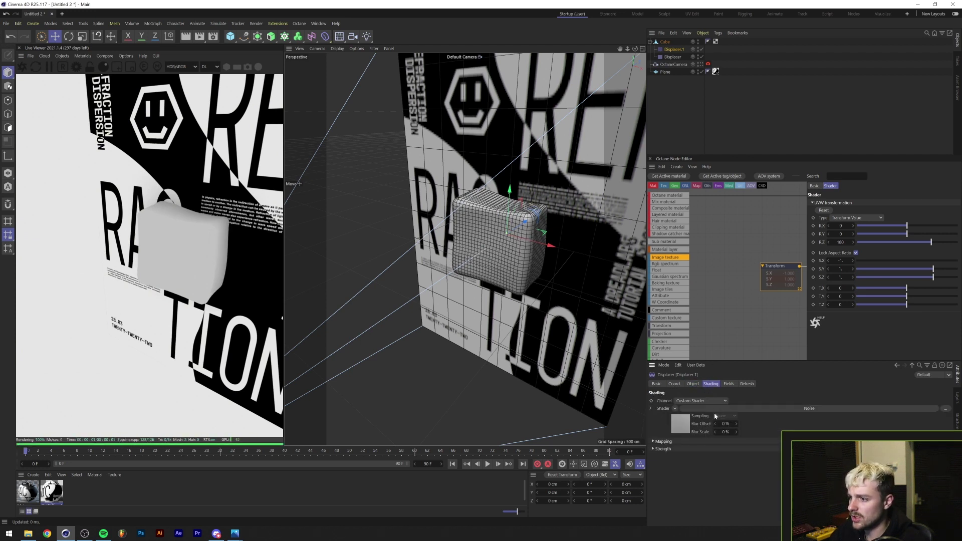
left_click(716, 412)
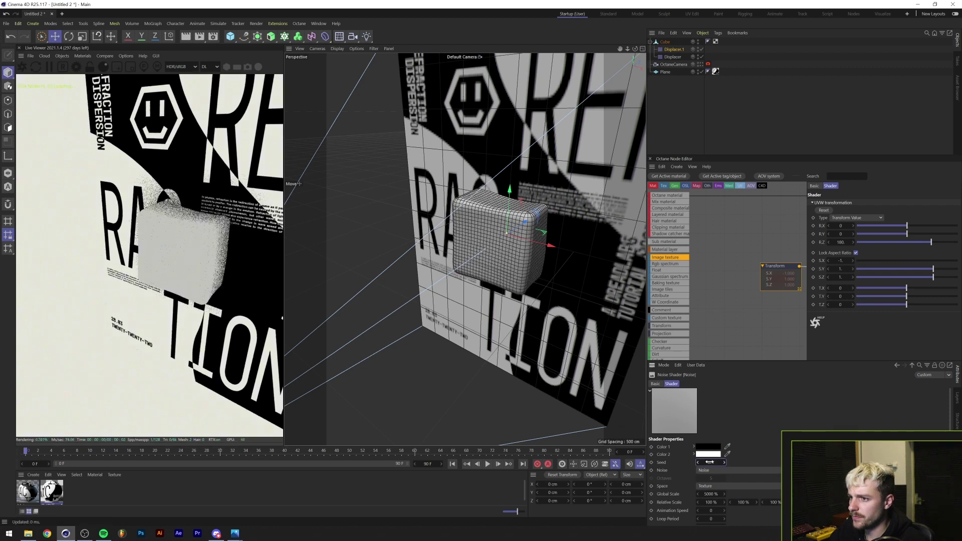
left_click_drag(711, 462, 716, 462)
left_click(710, 494)
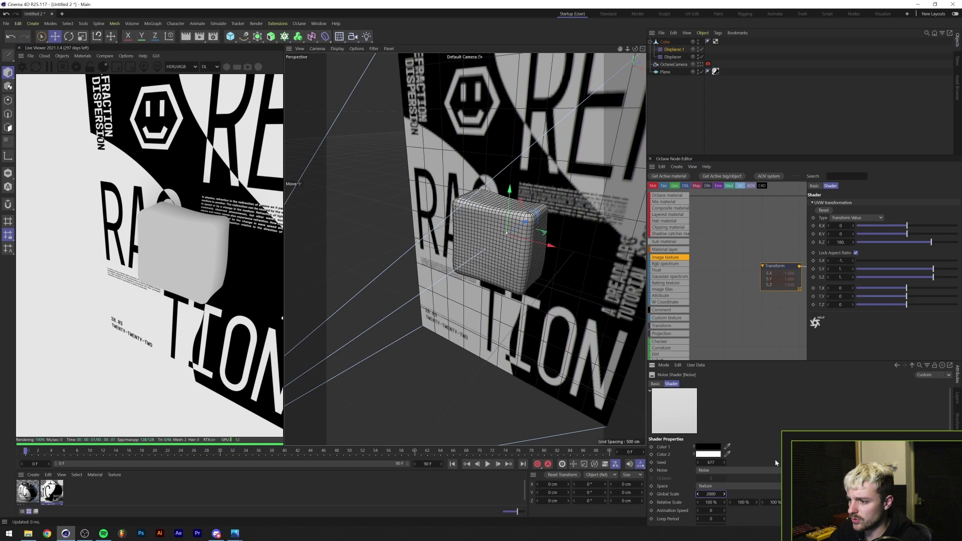
key("Return")
left_click_drag(495, 299, 476, 284, "alt")
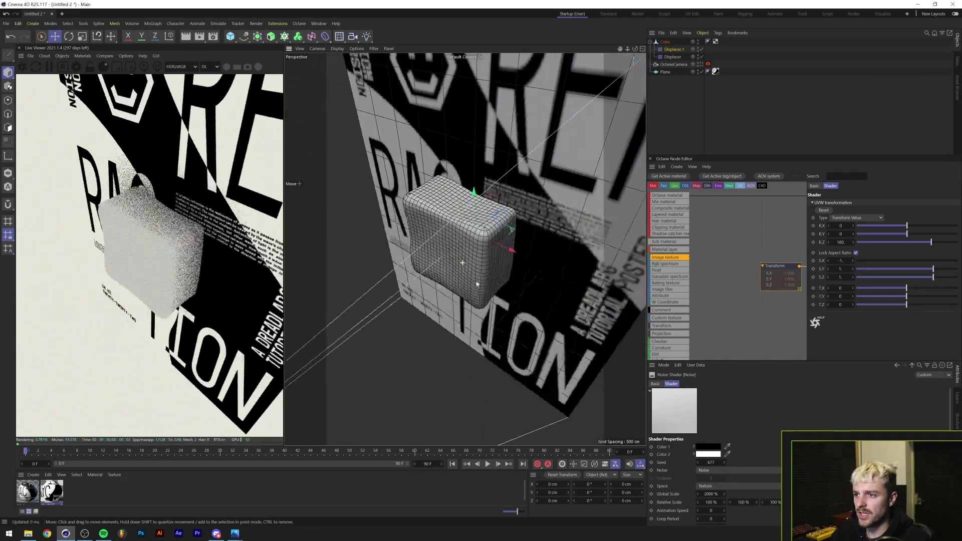
left_click(476, 284)
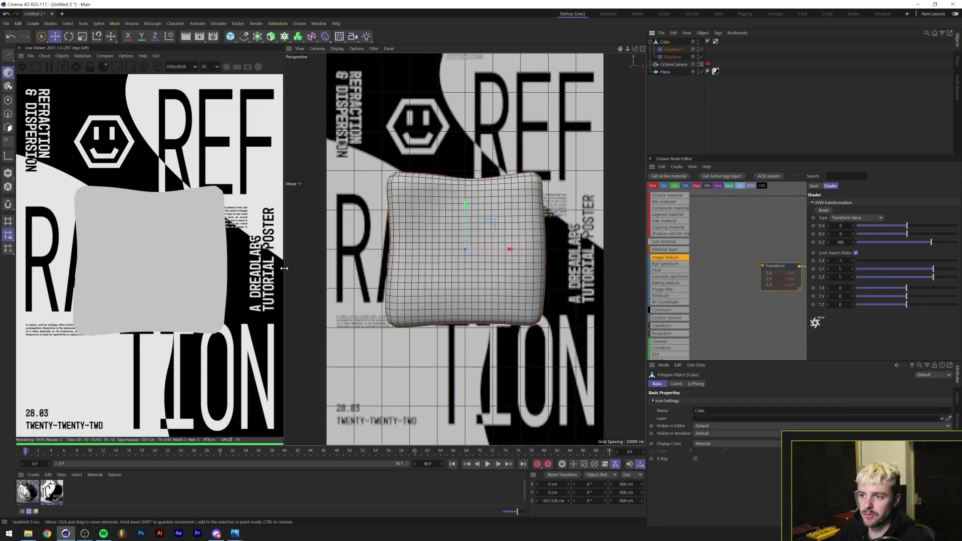
Create an Octane Specular material and drag it onto the cube.
left_click(77, 56)
mouse_move(110, 92)
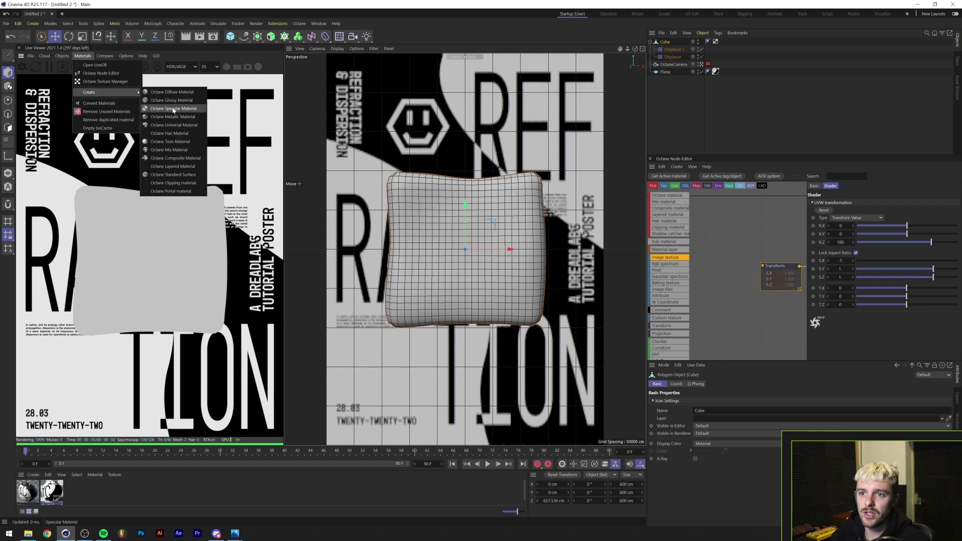
left_click(175, 111)
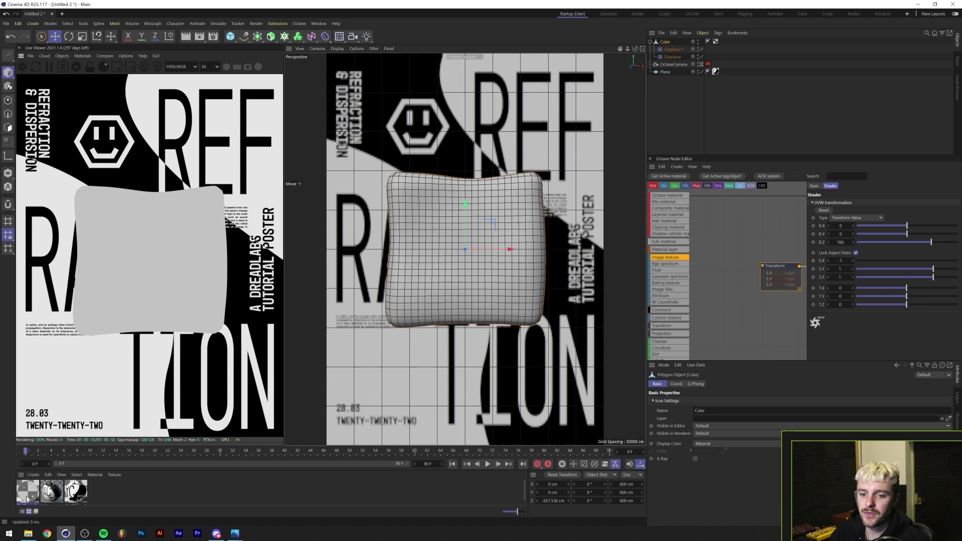
left_click_drag(28, 499, 467, 269)
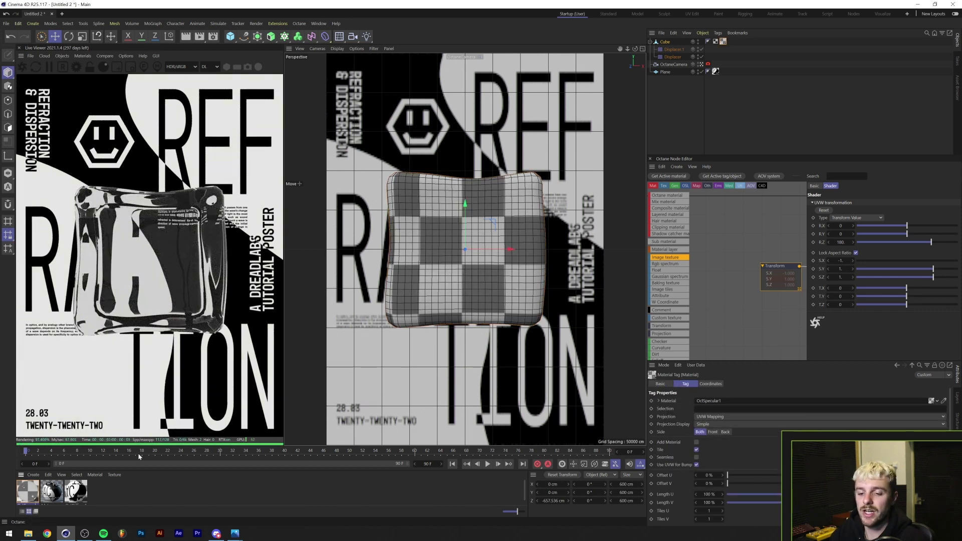
Lower the reflection float of the OctSpecular1 glass material.
double_click(32, 497)
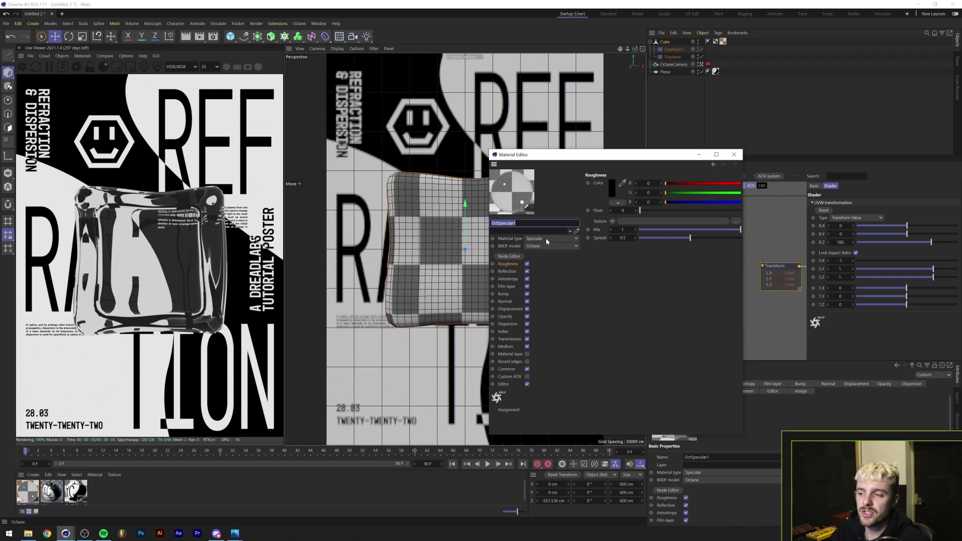
left_click(507, 271)
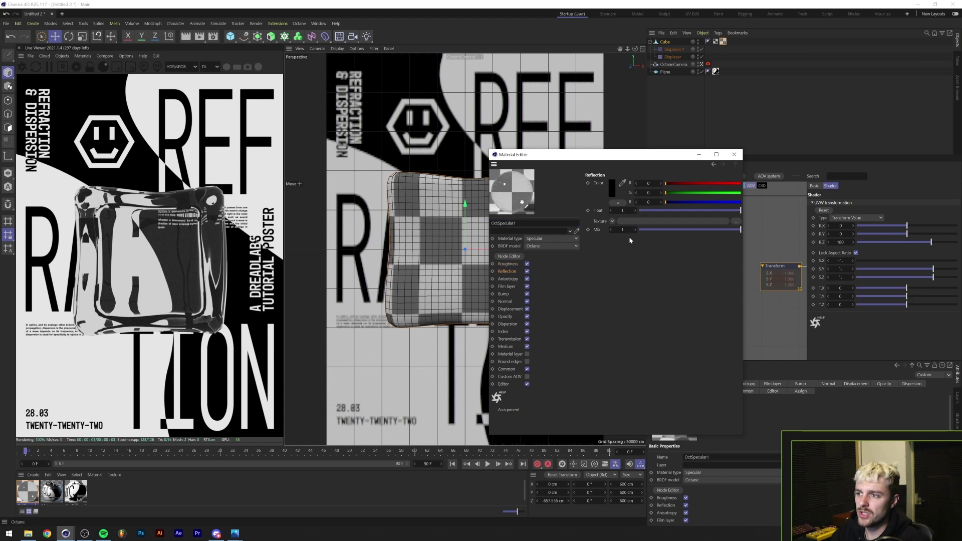
left_click_drag(654, 215, 680, 213)
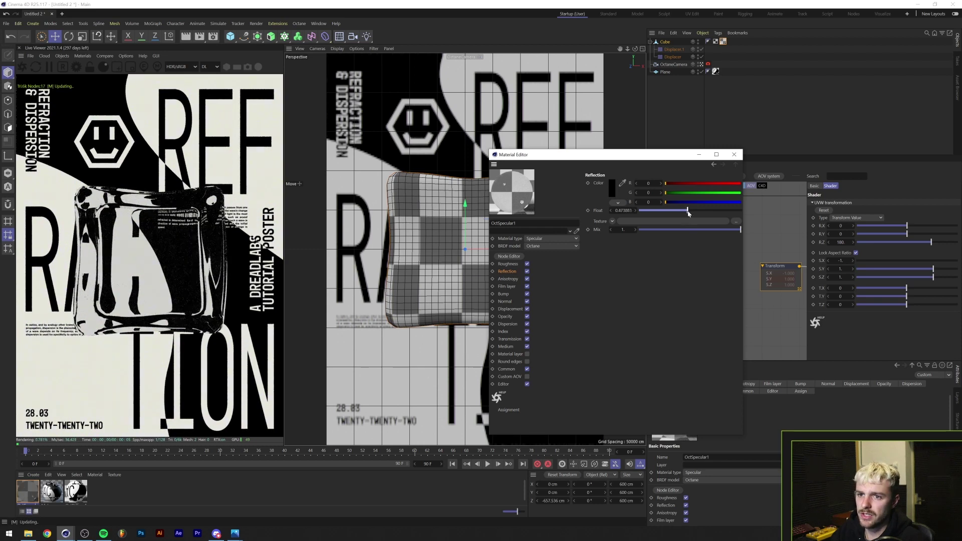
left_click_drag(680, 213, 661, 212)
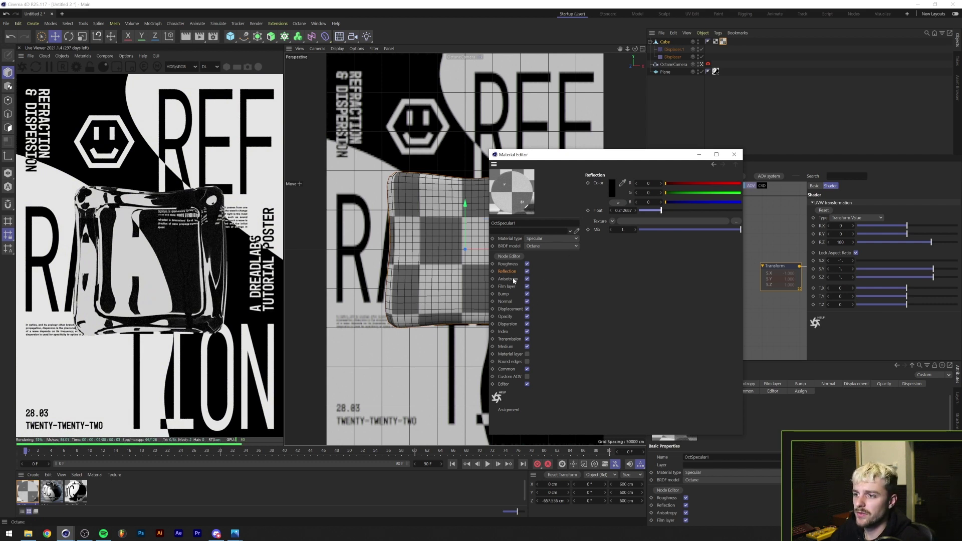
Set dispersion coefficient B to about 0.042 and raise the index to about 1.96.
left_click(508, 325)
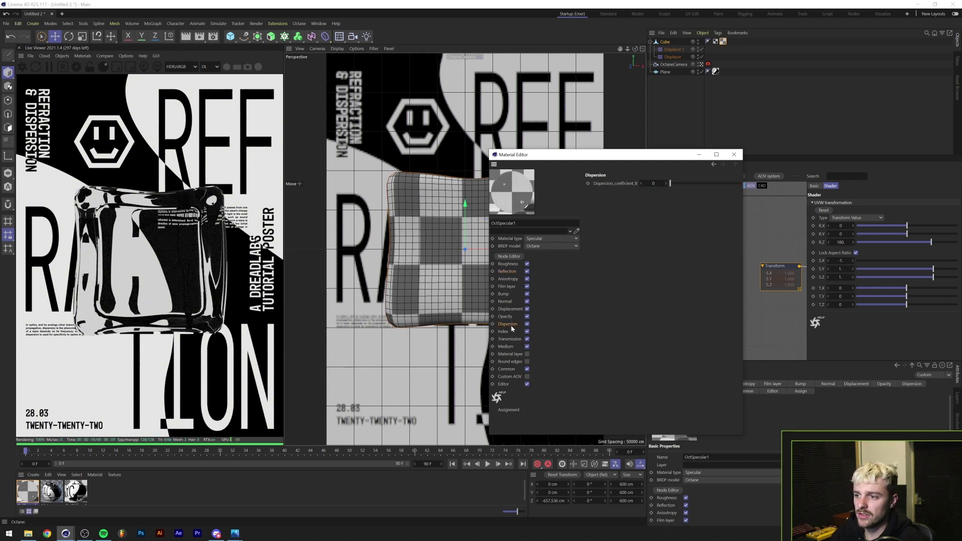
left_click(508, 333)
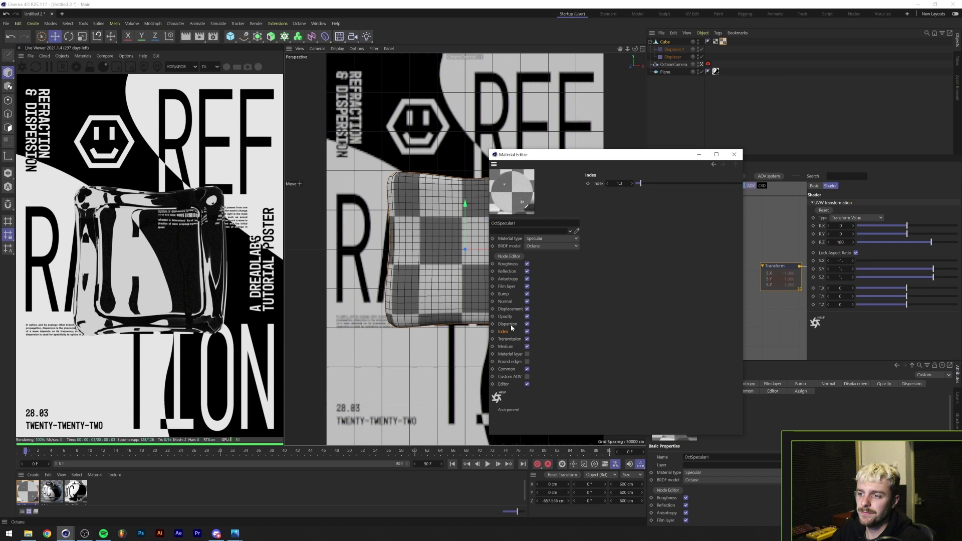
left_click(511, 324)
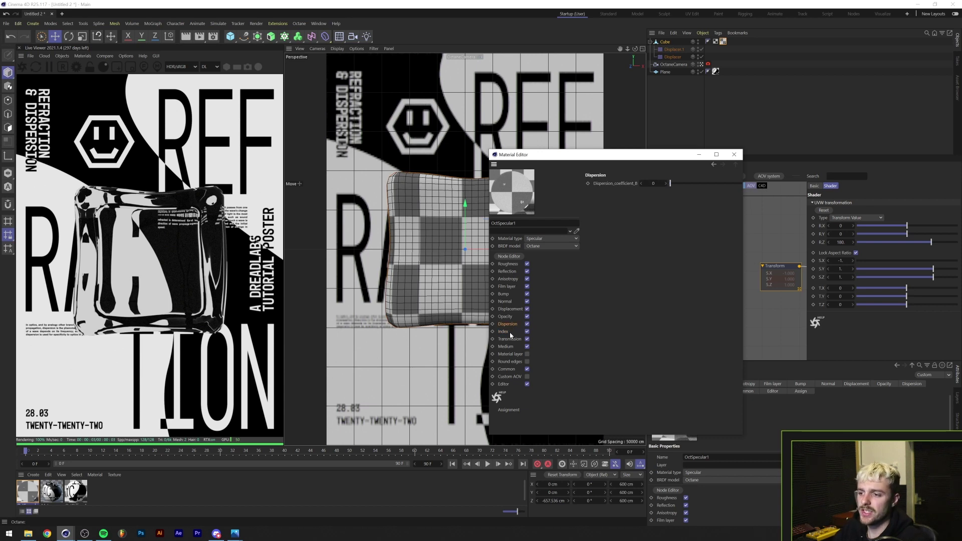
left_click_drag(671, 184, 700, 184)
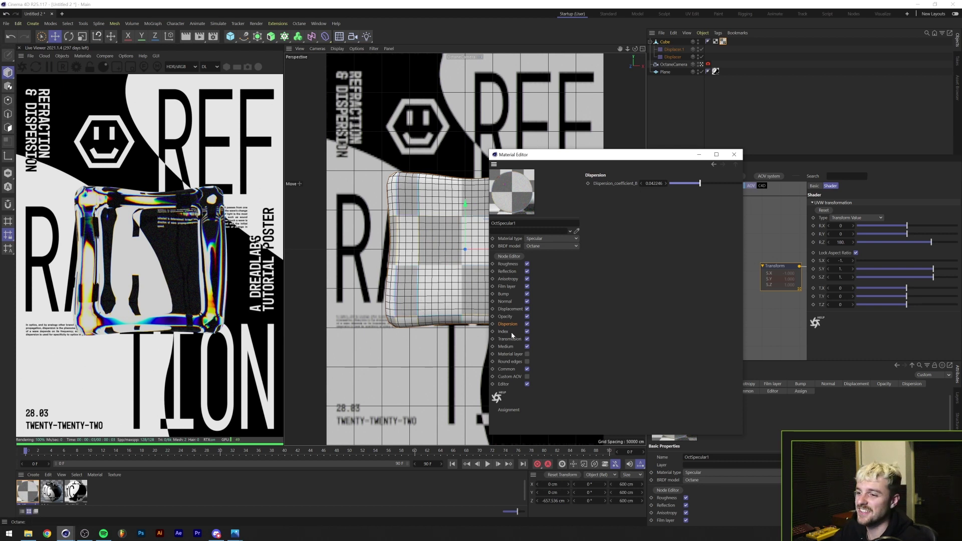
left_click(511, 333)
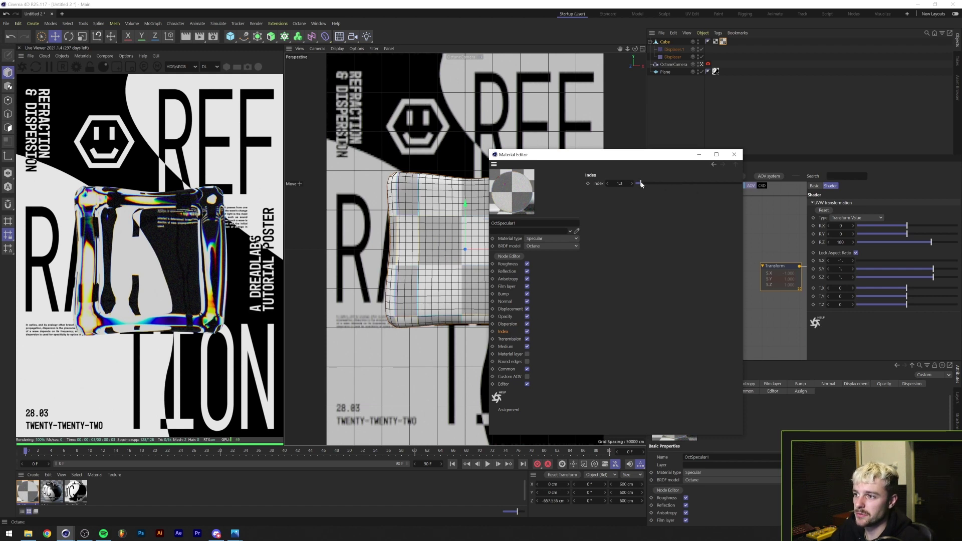
left_click_drag(641, 184, 651, 183)
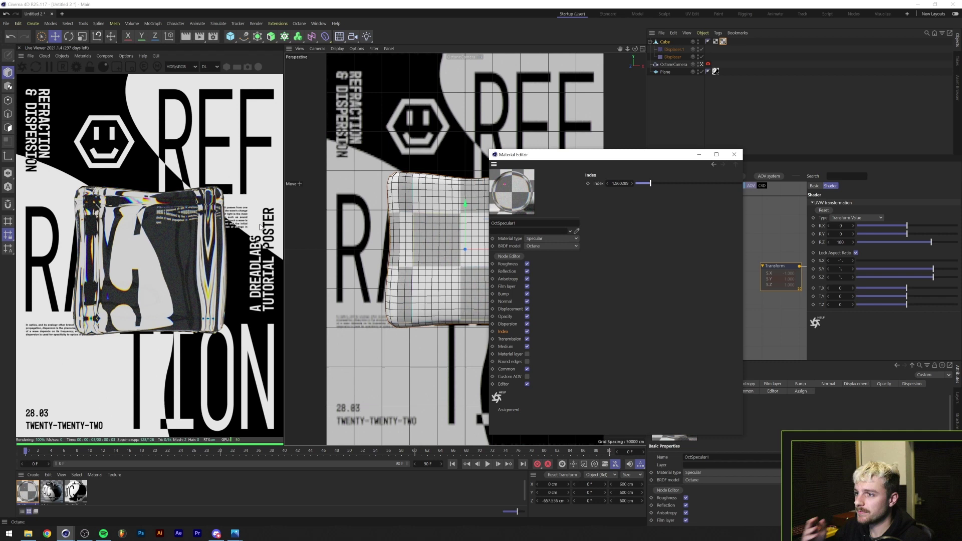
left_click(734, 155)
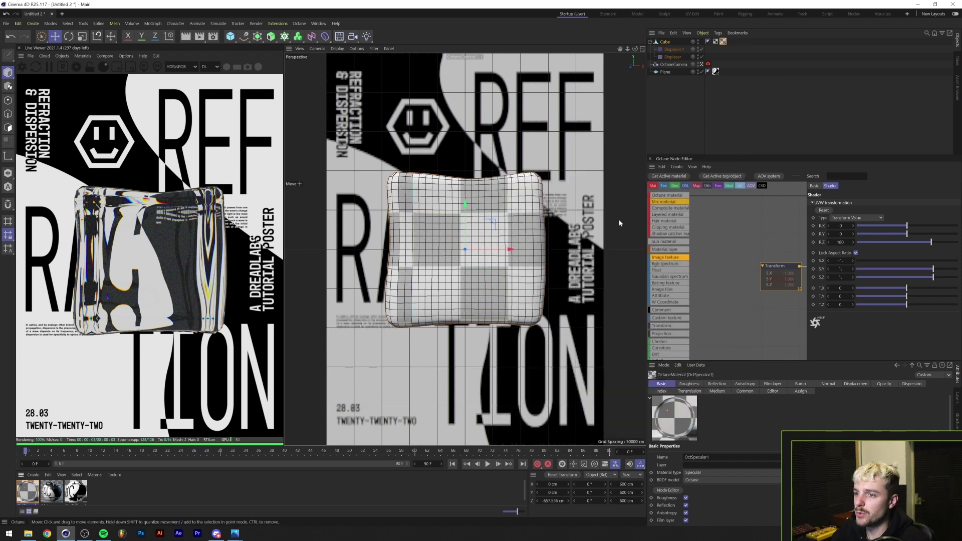
Rotate the glass cube to an angled pose over the poster.
key("r")
left_click_drag(468, 241, 465, 268)
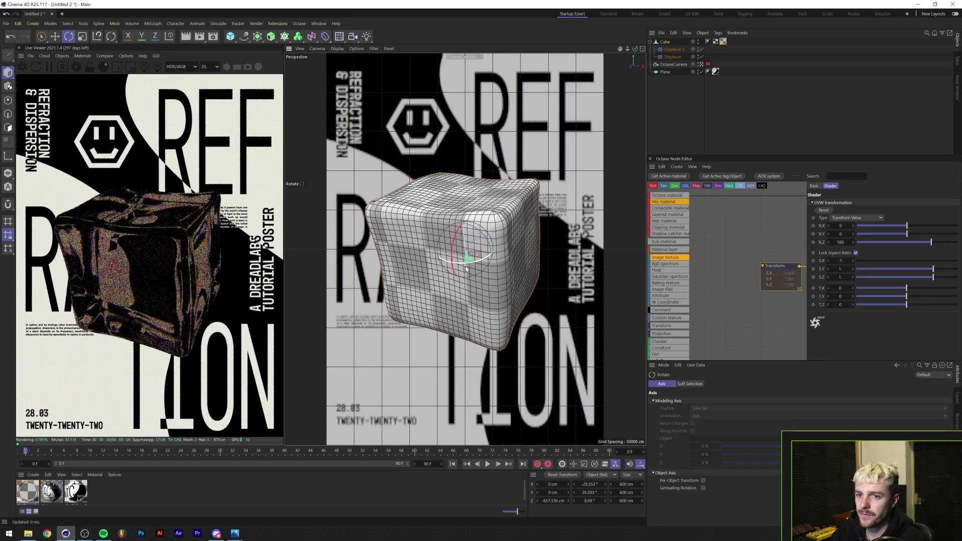
left_click(665, 42)
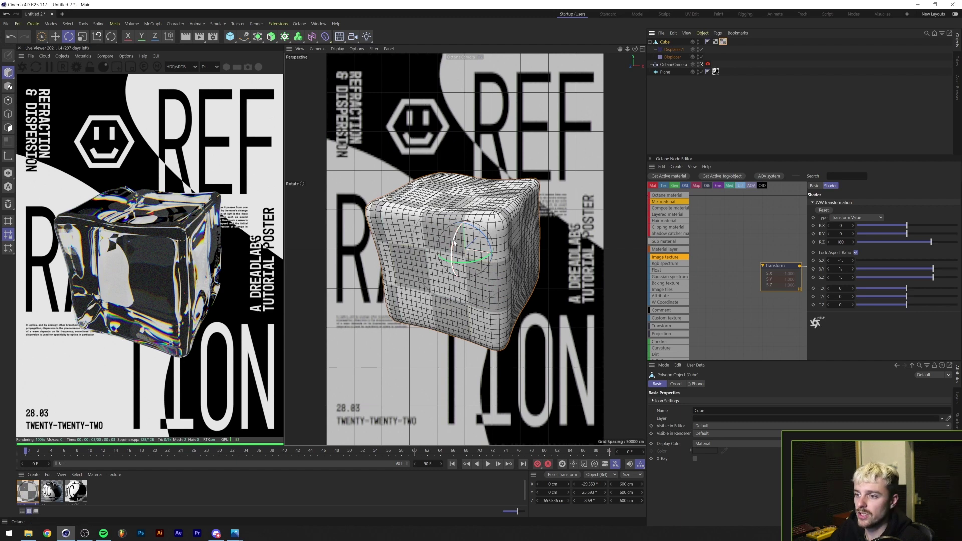
Drop the OctSpecular1 material's reflection float to 0.
double_click(25, 493)
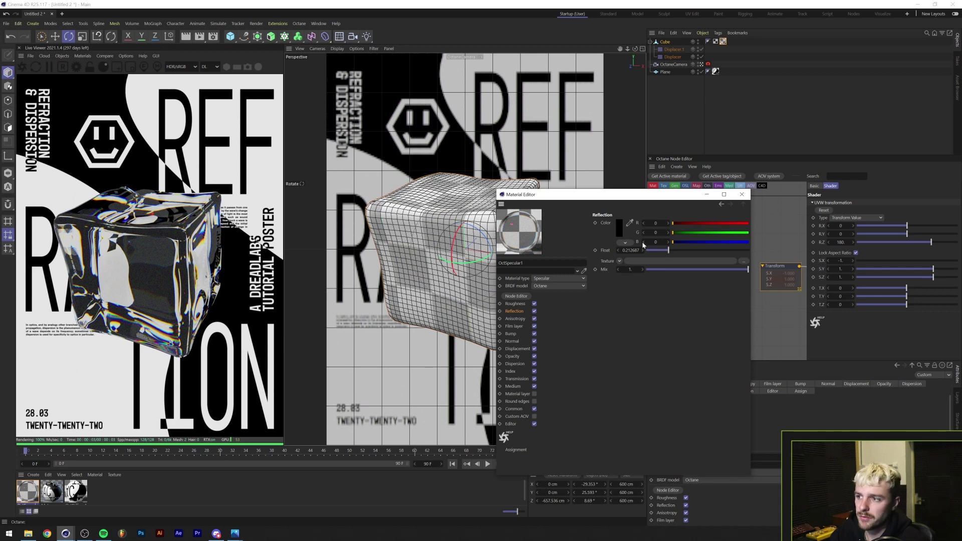
left_click_drag(659, 254, 643, 253)
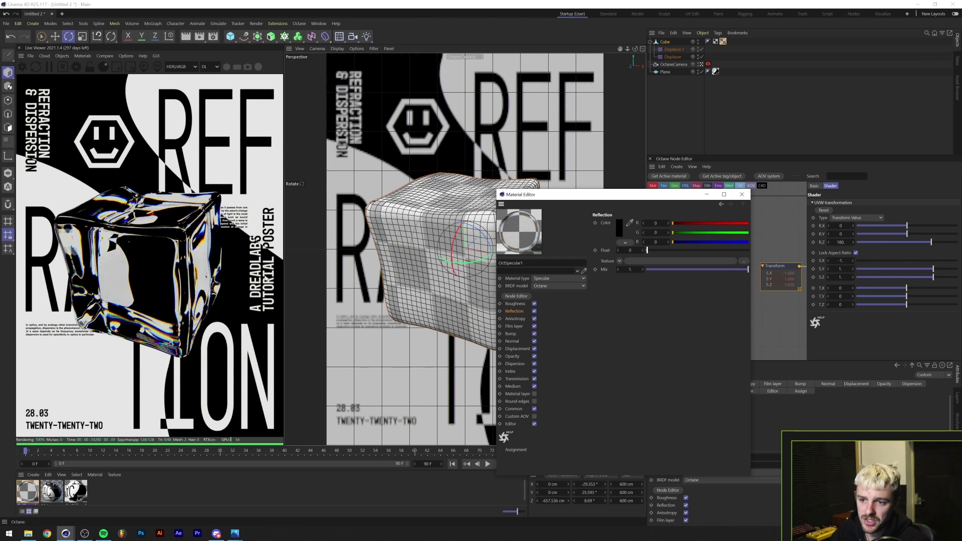
left_click(742, 194)
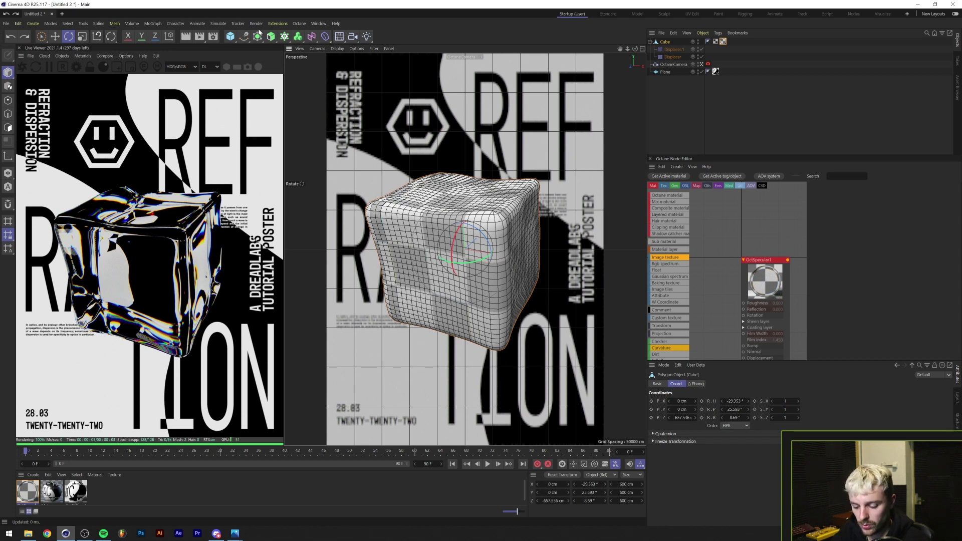
Group the cube and its displacers under a null and keyframe the cube's starting heading.
key("alt+g")
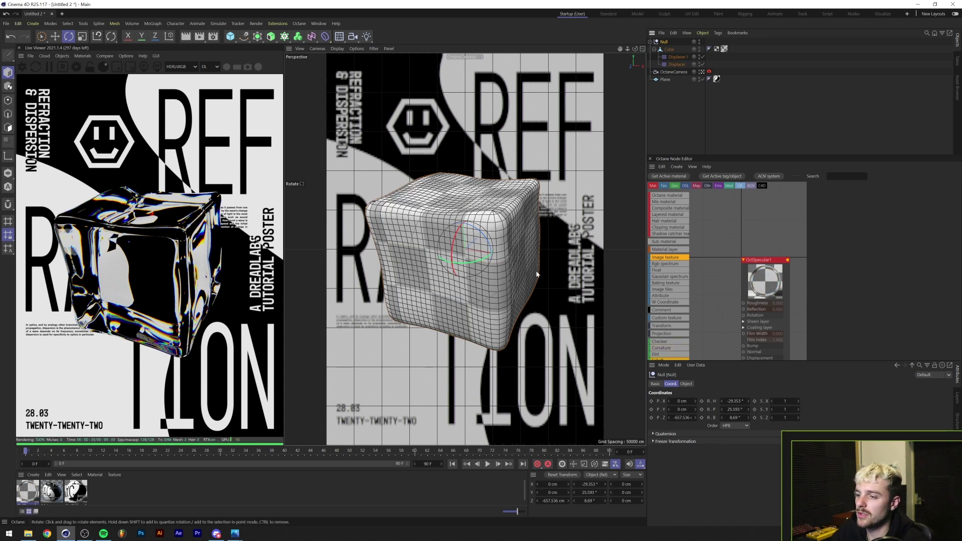
left_click(671, 51)
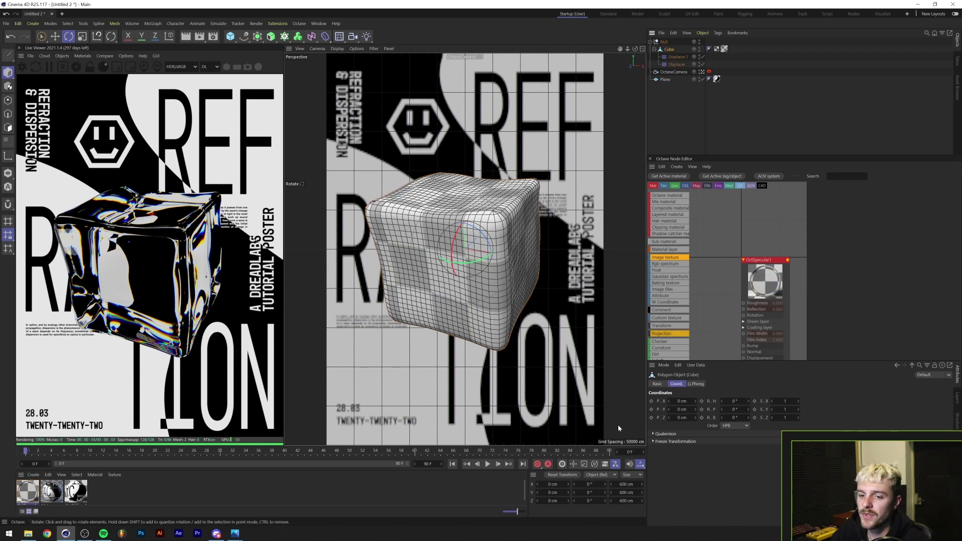
left_click(702, 402)
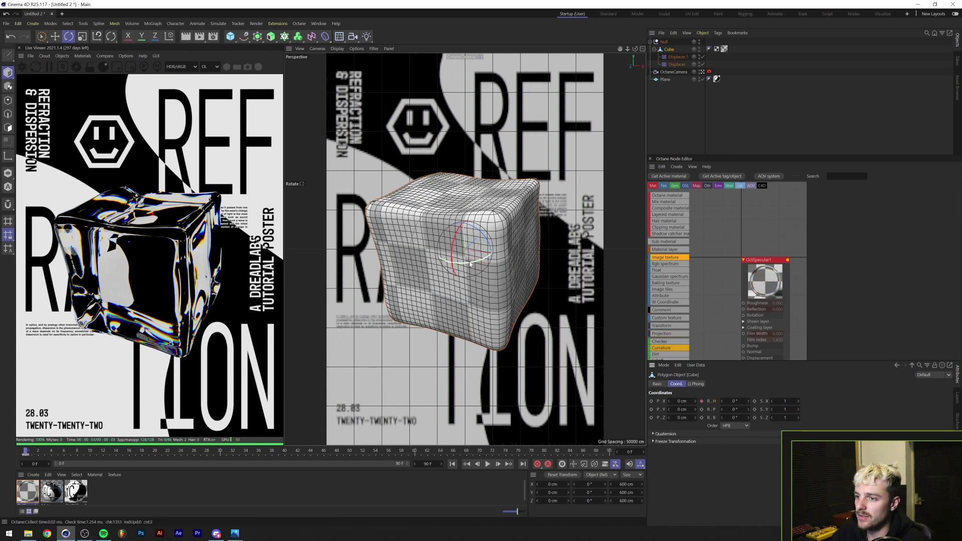
left_click_drag(471, 260, 525, 211)
key("ctrl+z")
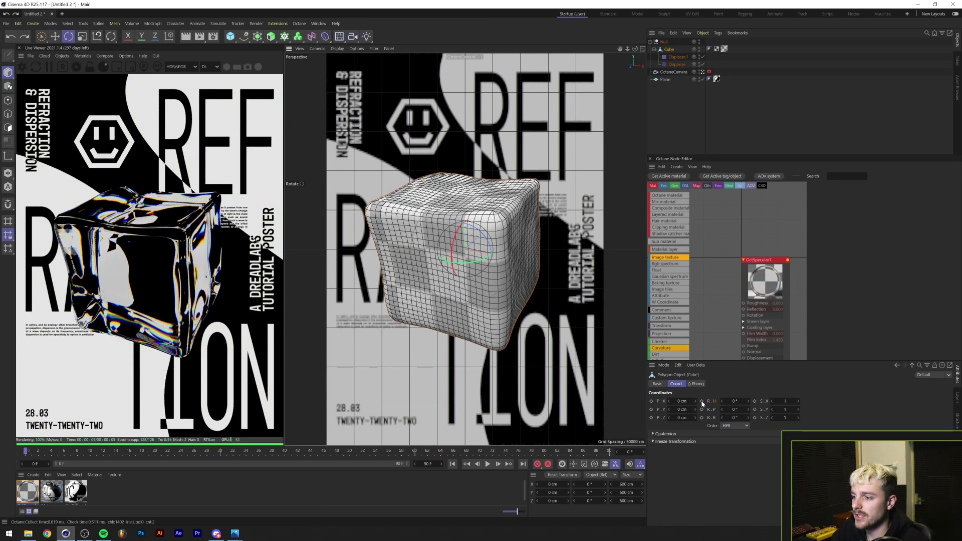
left_click(701, 402)
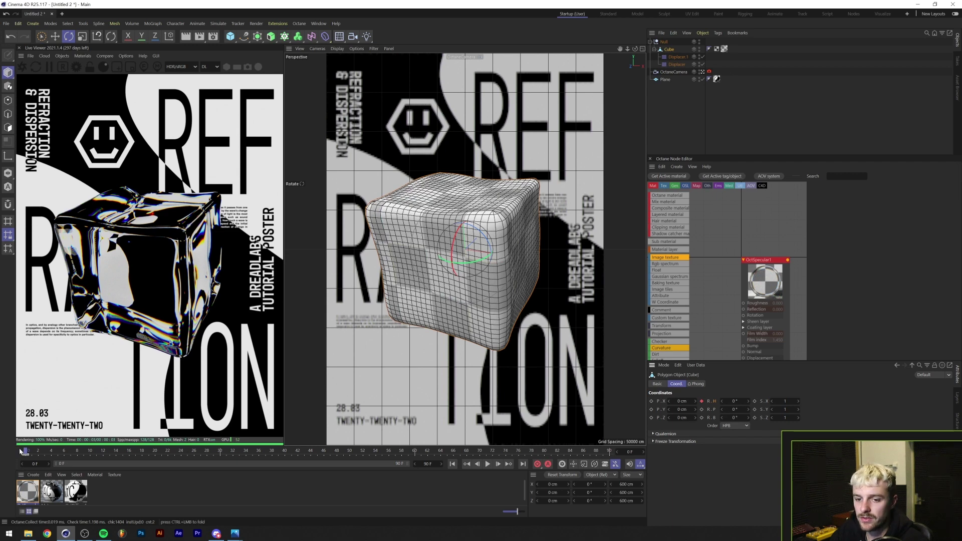
Keyframe a 360° heading rotation at frame 80, preview the spin, and save the scene.
left_click(571, 450)
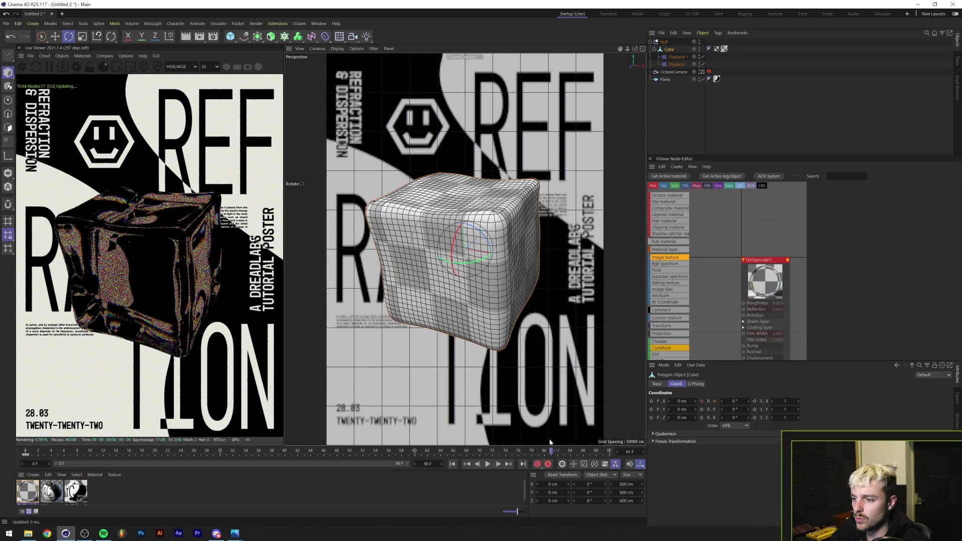
left_click(545, 451)
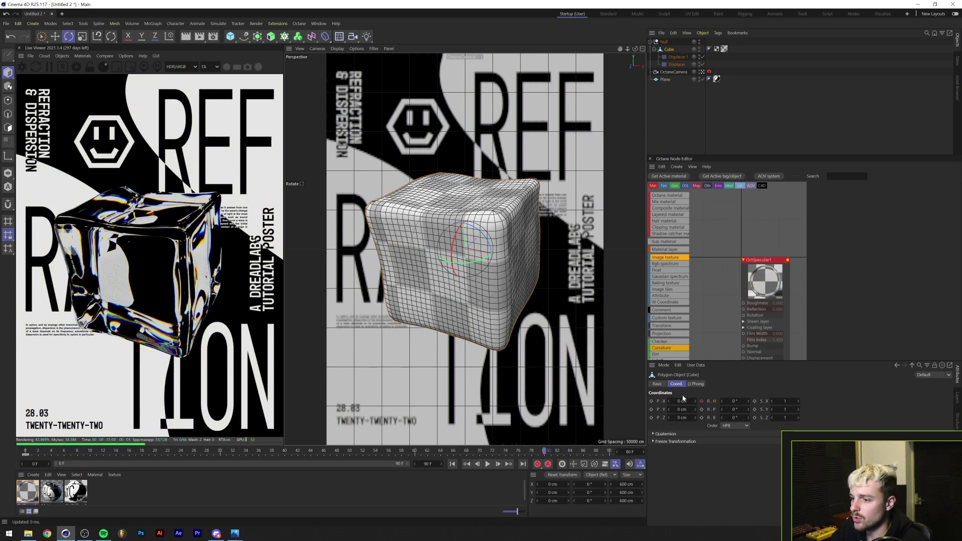
left_click(735, 401)
type("360")
key("Return")
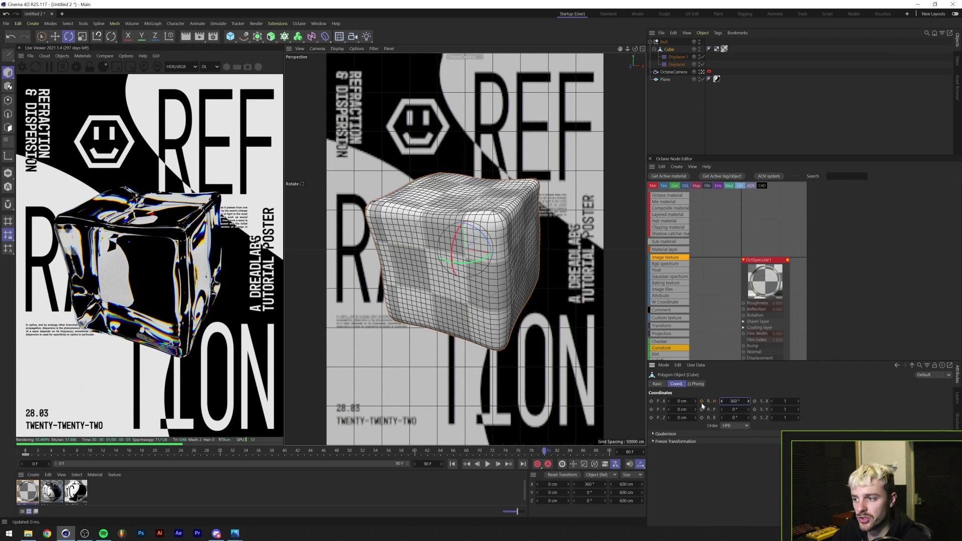
left_click(702, 401)
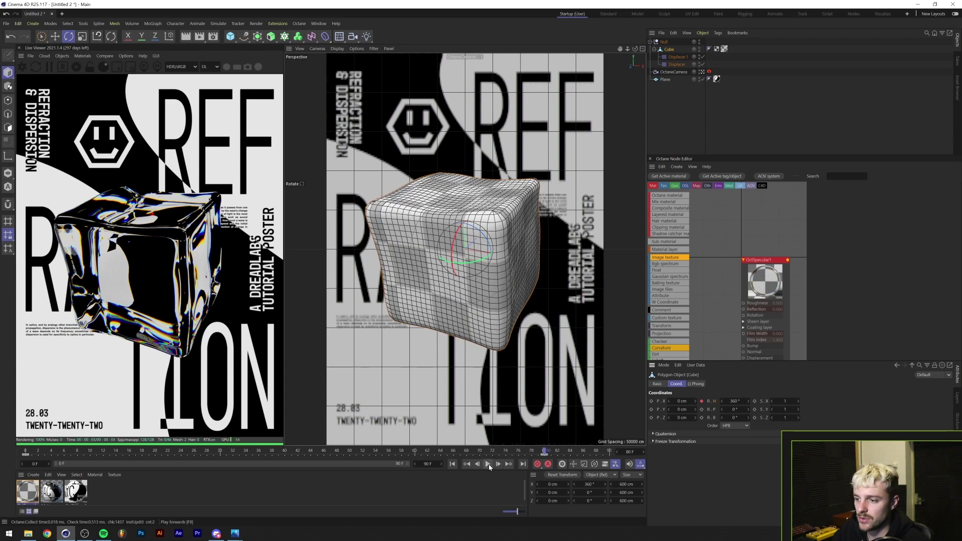
left_click(490, 465)
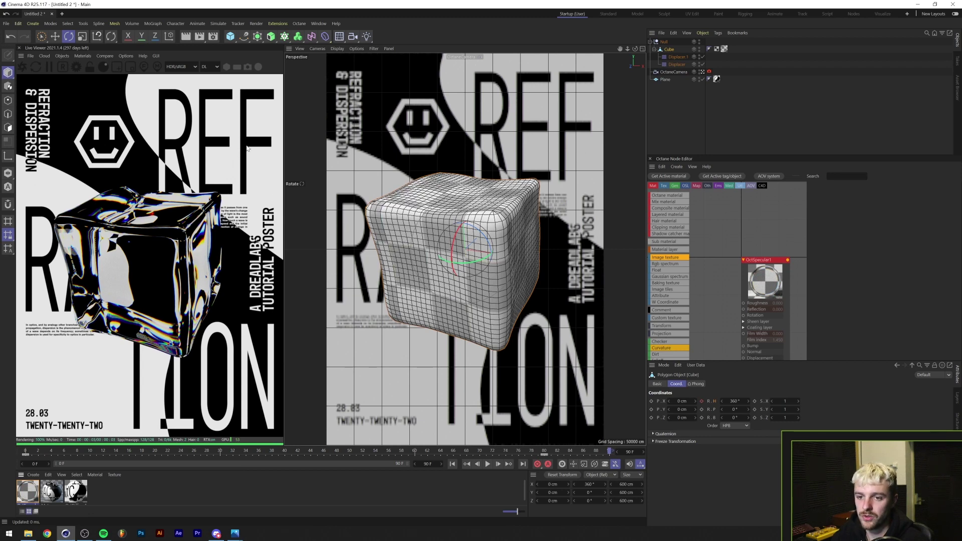
key("ctrl+s")
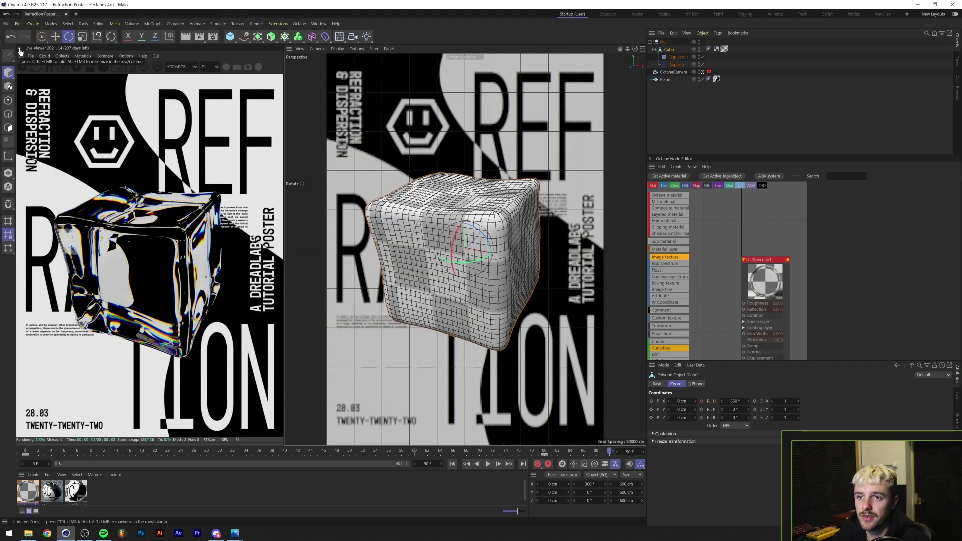
Close the Octane live viewer and delete the Octane specular node and materials.
left_click(19, 49)
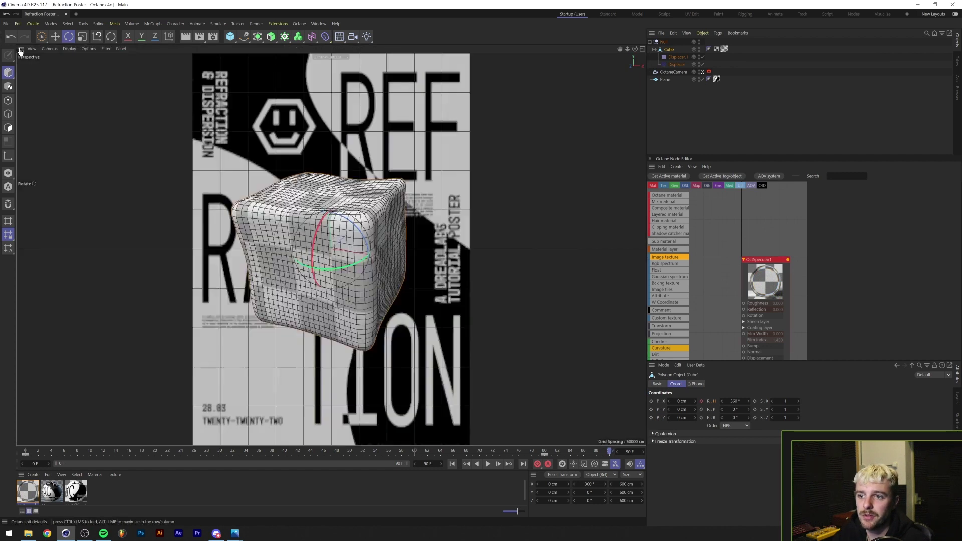
left_click(116, 492)
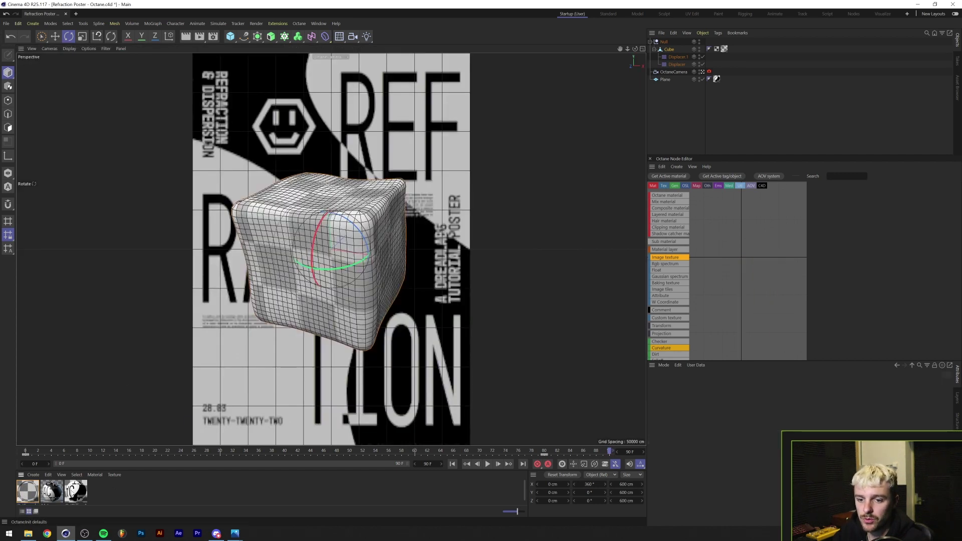
left_click(55, 493, "shift")
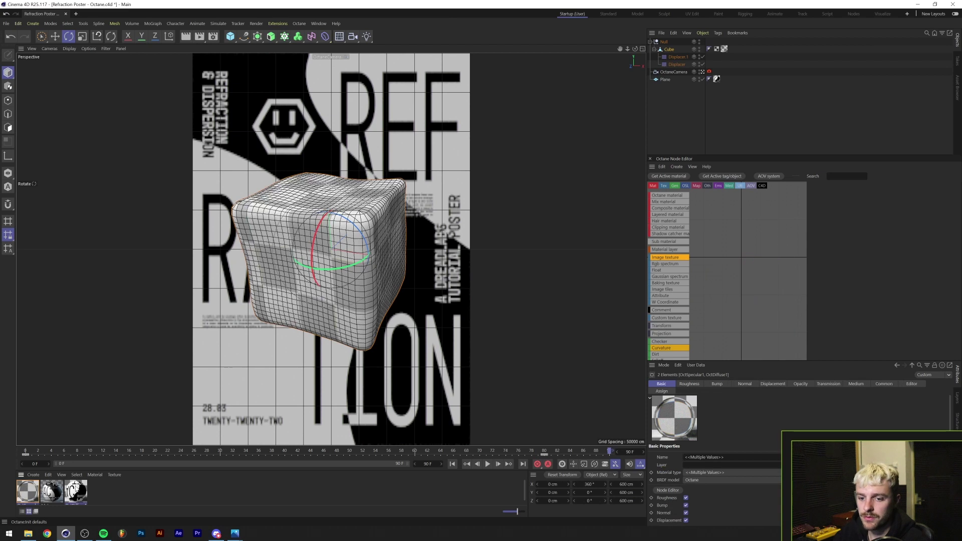
key("Delete")
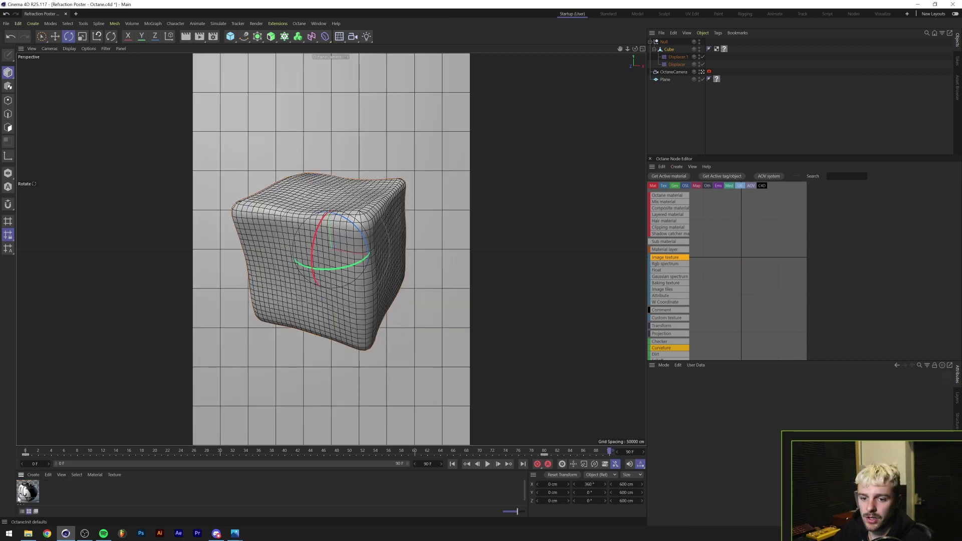
Apply the remaining standard poster material Mat to the Plane.
left_click(23, 495)
left_click_drag(25, 496, 673, 81)
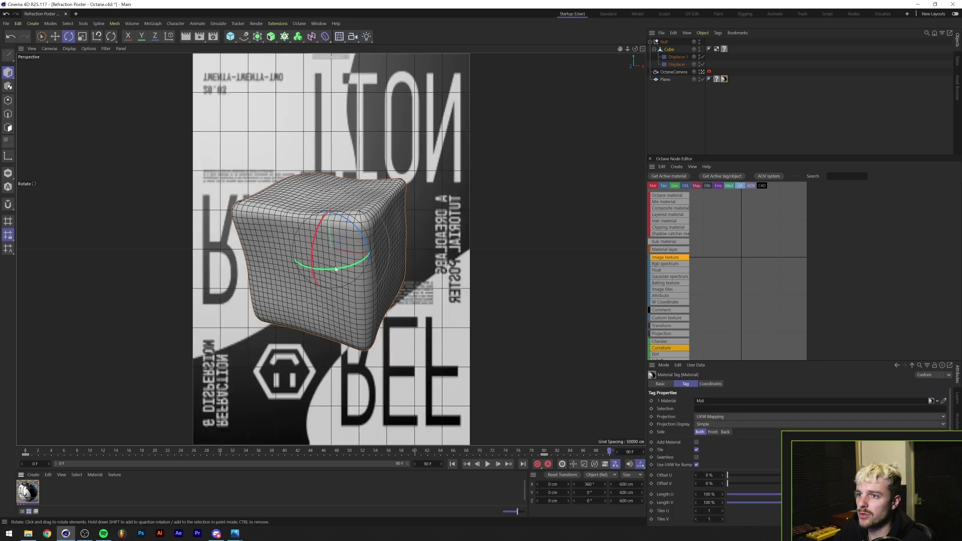
double_click(28, 491)
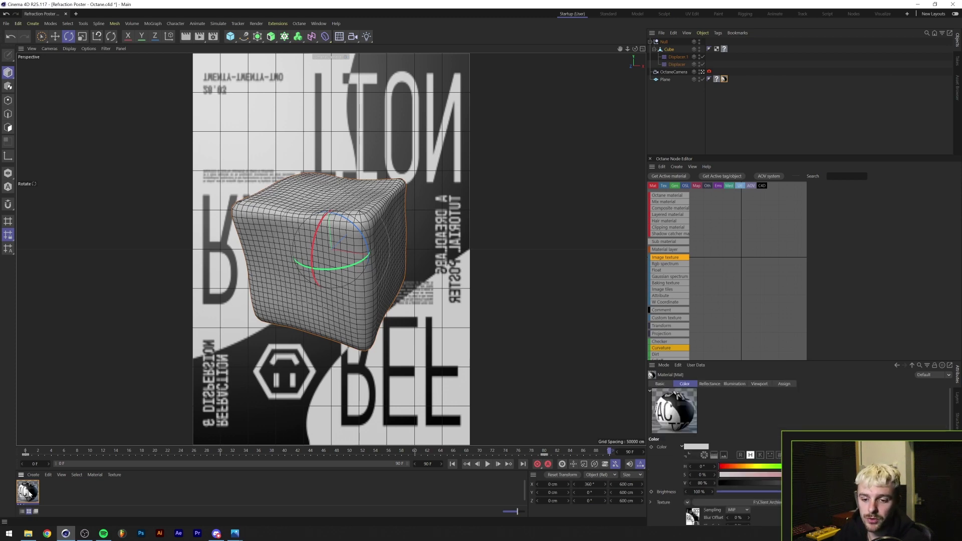
left_click_drag(130, 242, 679, 165)
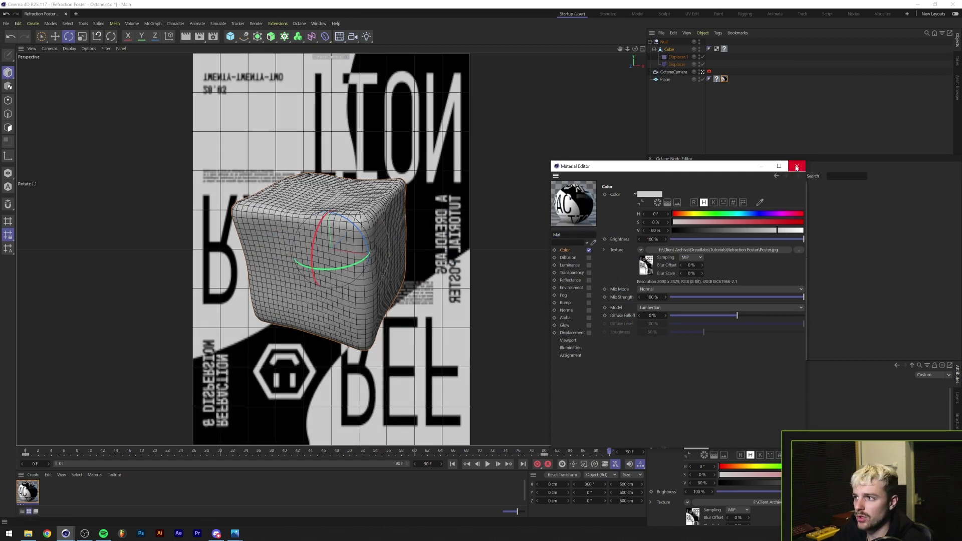
left_click(796, 165)
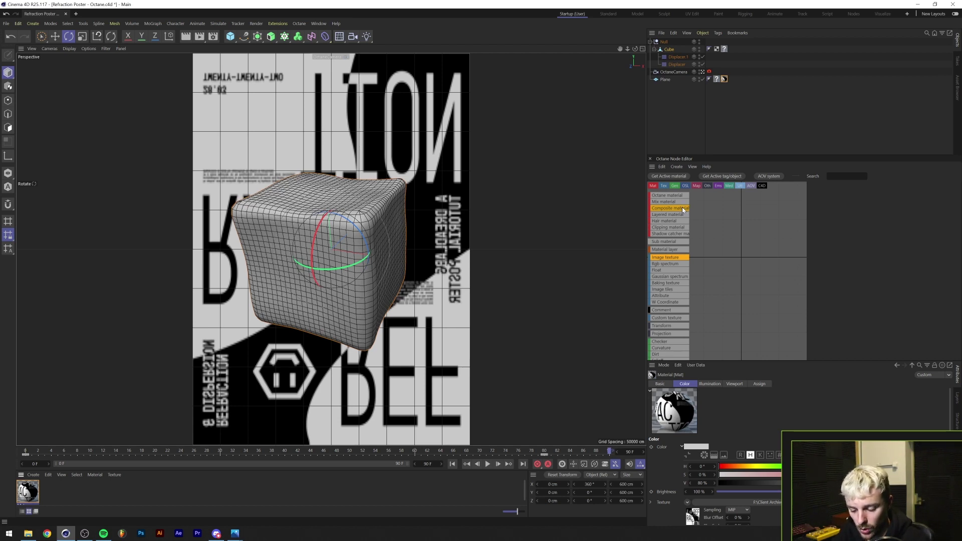
Start an interactive render region and wrap the poster texture in a Layer shader.
key("alt+r")
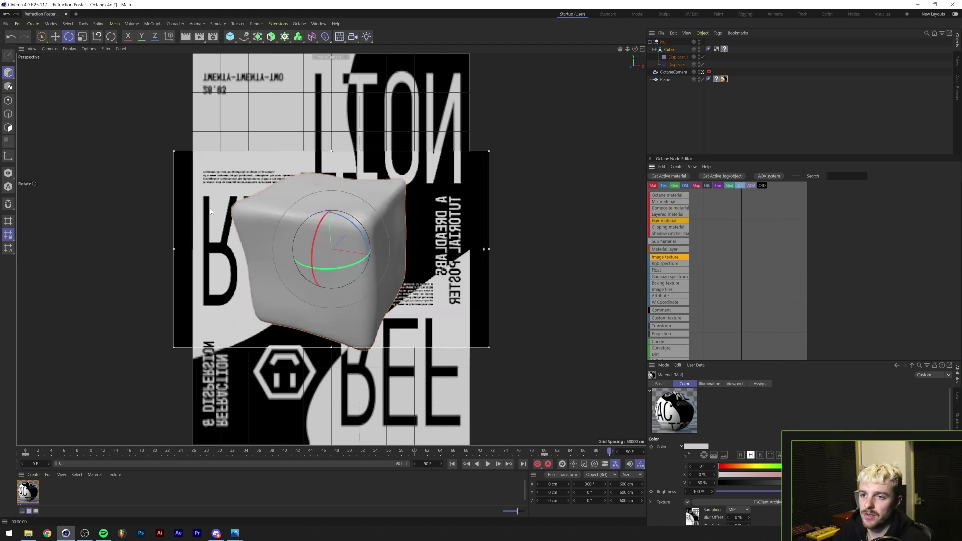
double_click(28, 490)
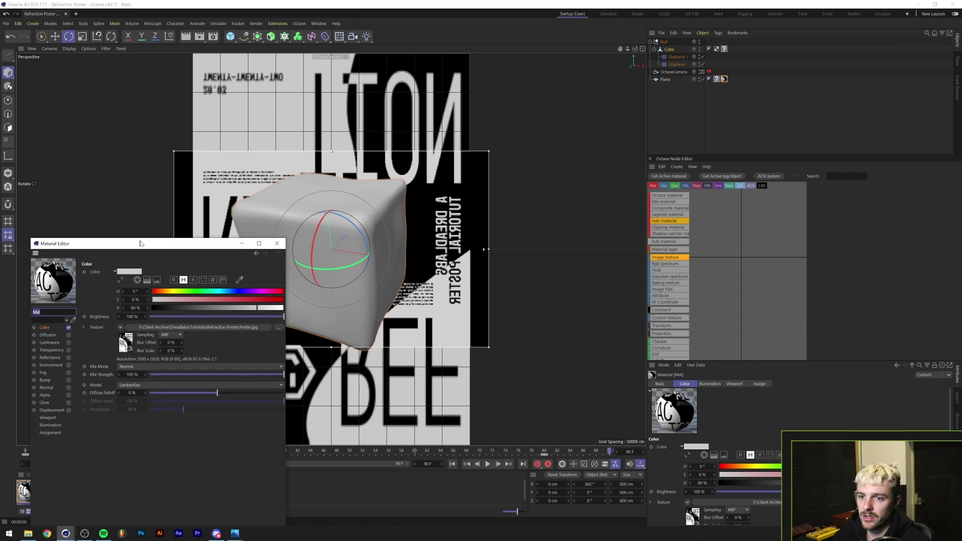
left_click_drag(141, 243, 639, 132)
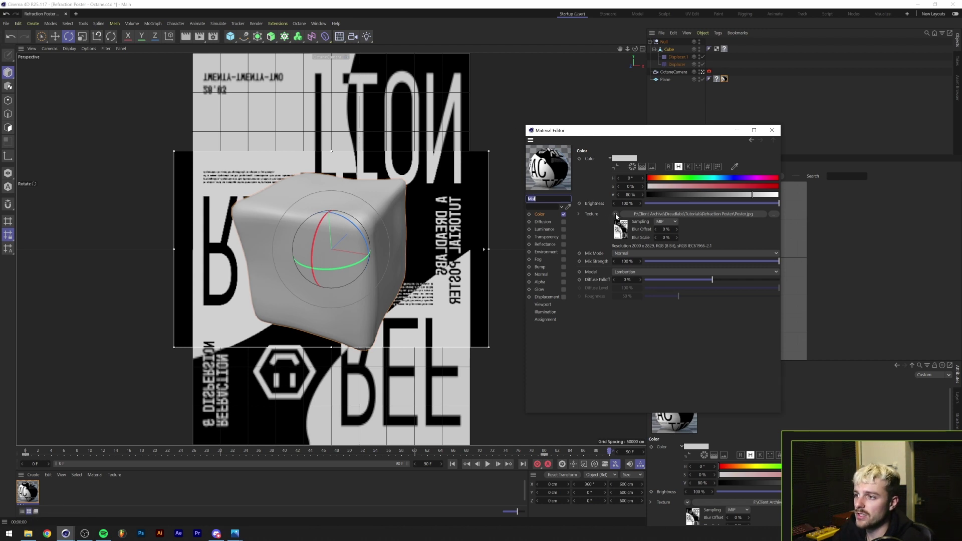
left_click(616, 214)
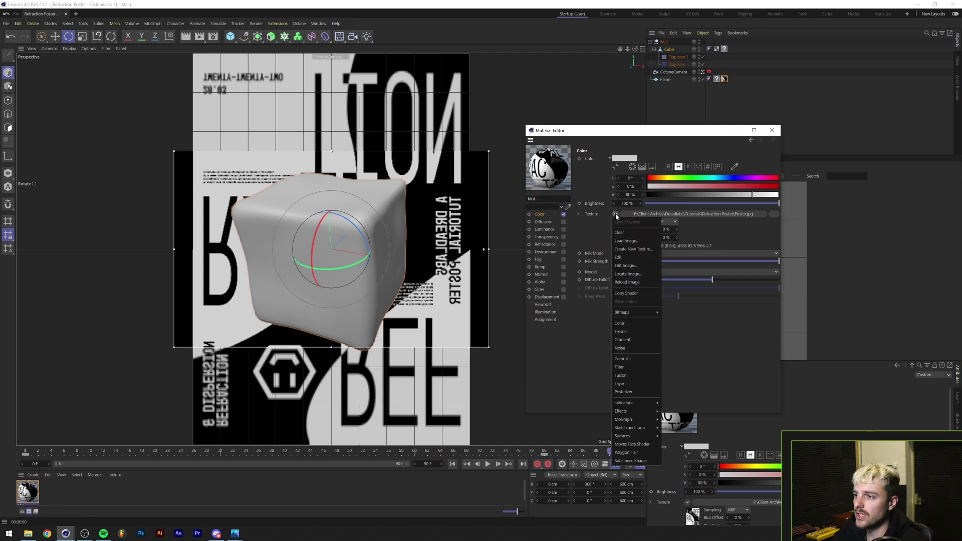
left_click(634, 383)
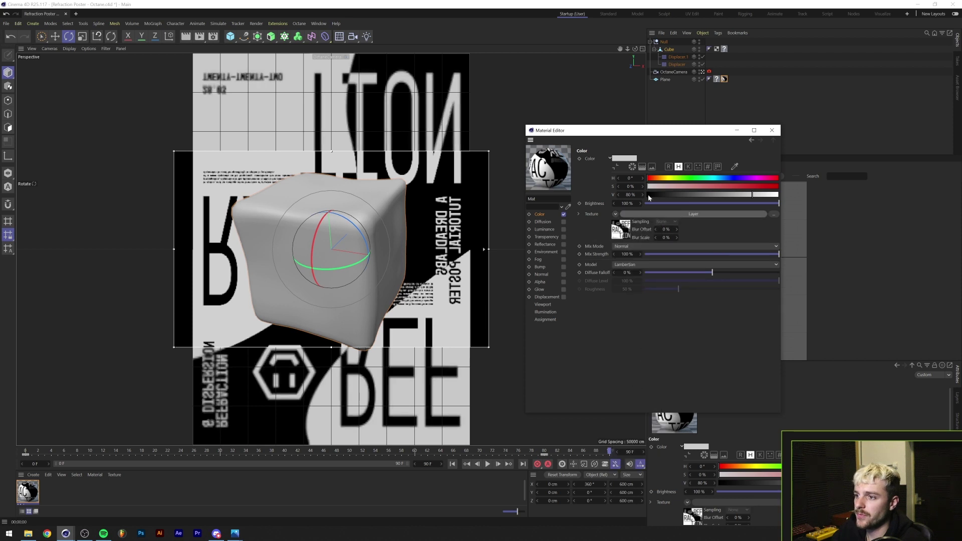
Add a Transform layer with angle 180° and horizontal scale -1.
left_click(693, 215)
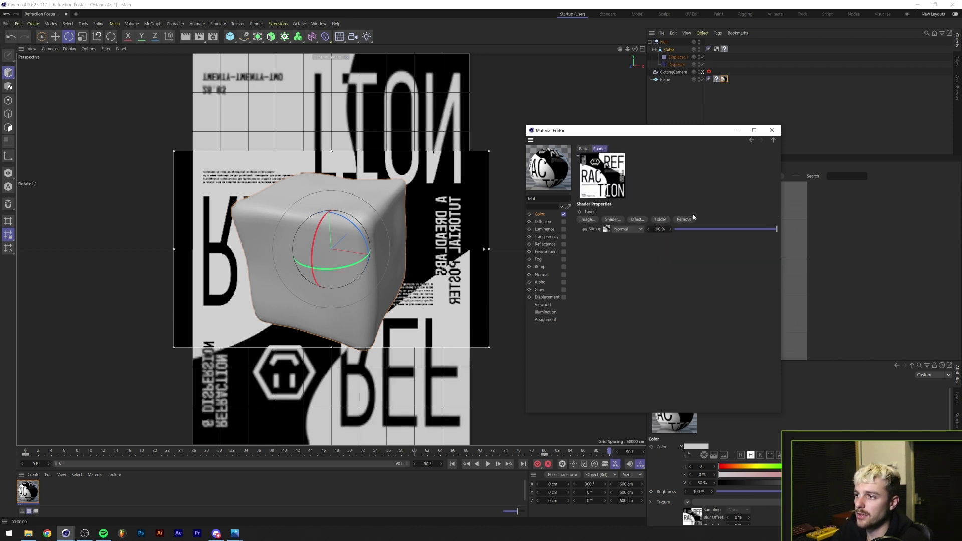
left_click(637, 220)
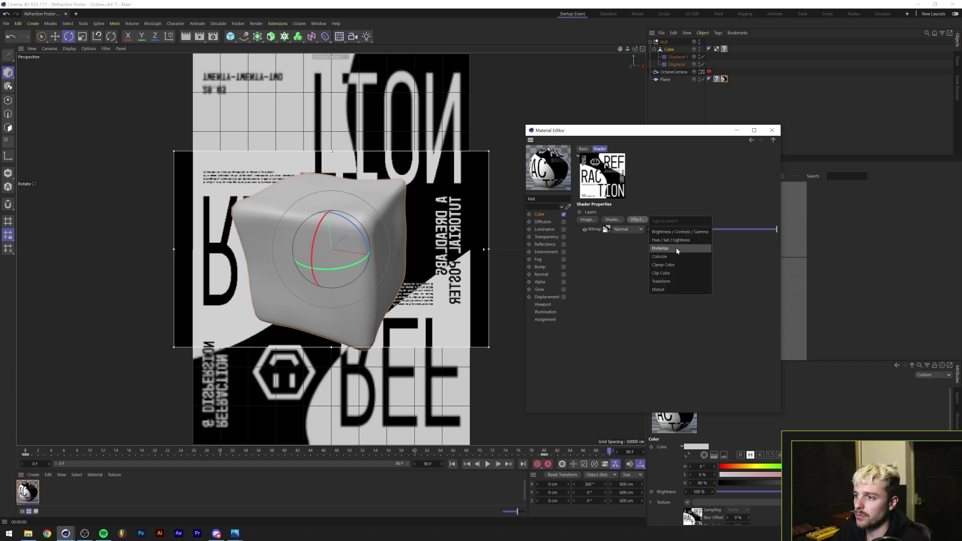
left_click(674, 282)
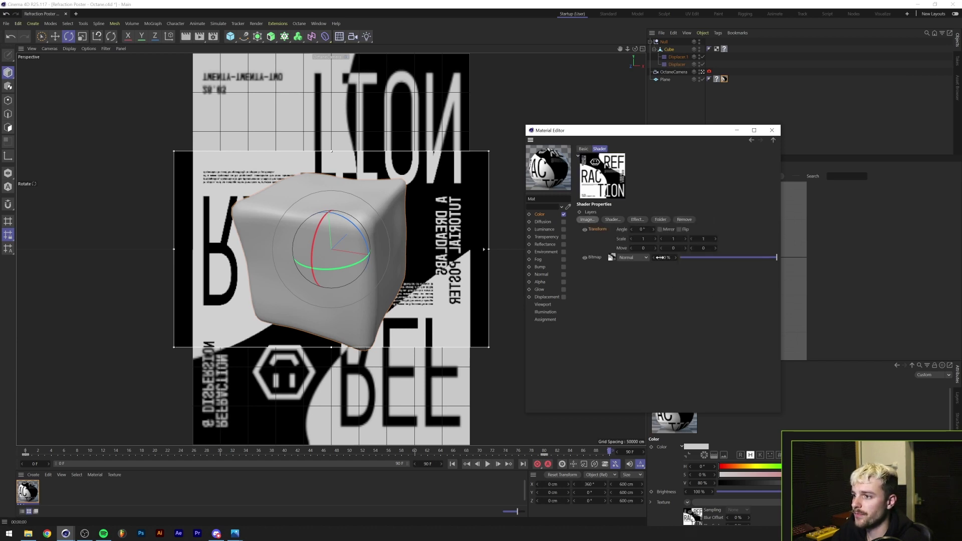
left_click_drag(647, 229, 670, 225)
type("180")
key("Return")
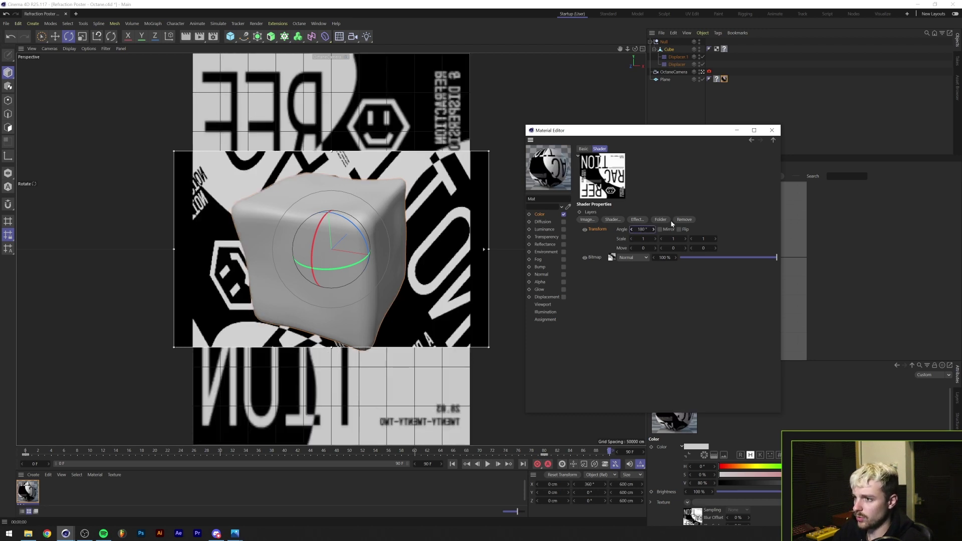
left_click(643, 239)
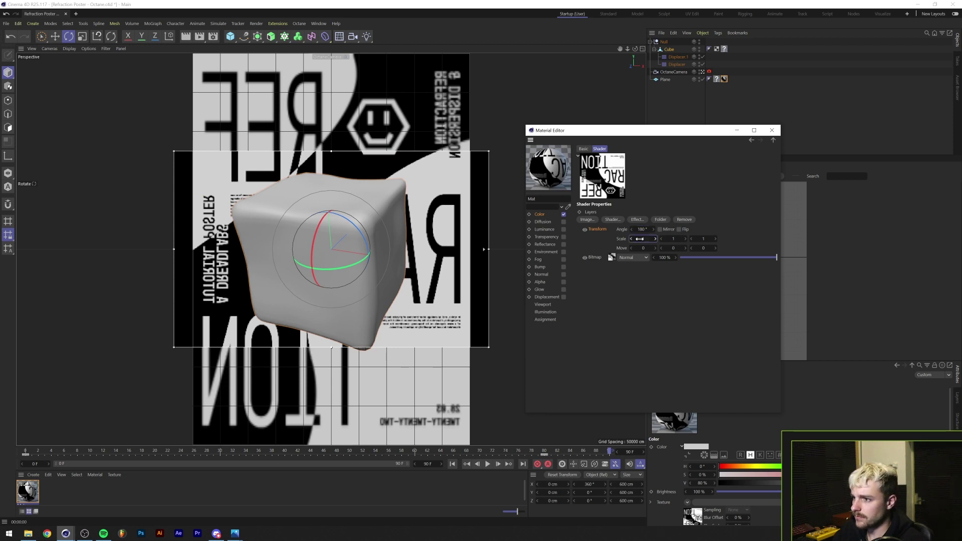
type("-1")
key("Return")
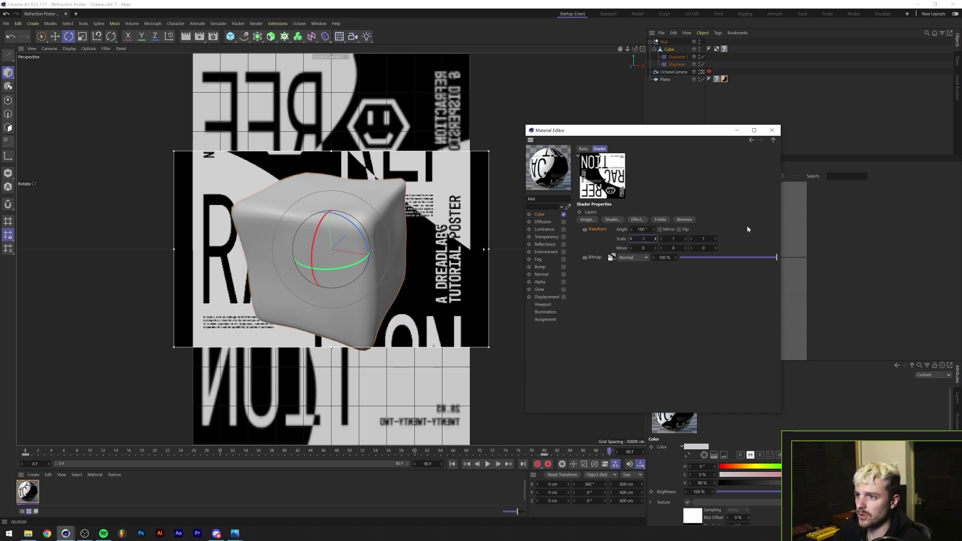
Create a new default material Mat.1 and apply it to the cube.
left_click(772, 130)
left_click(33, 475)
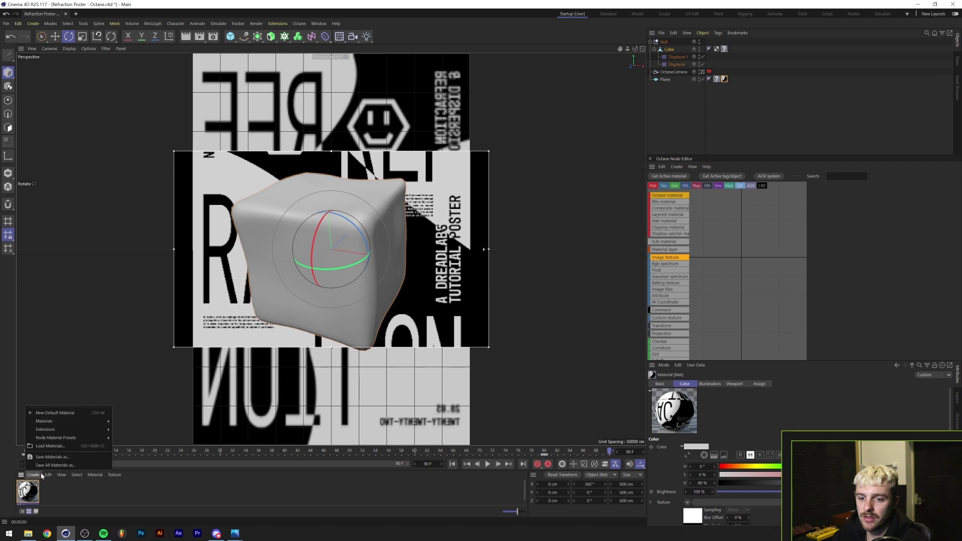
left_click(40, 466)
left_click_drag(28, 490, 352, 204)
double_click(36, 498)
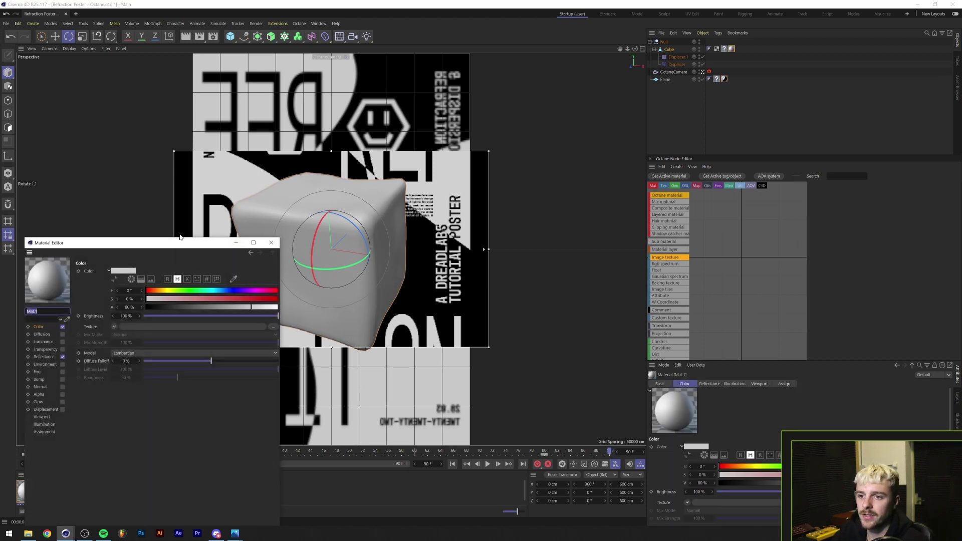
left_click_drag(182, 237, 619, 163)
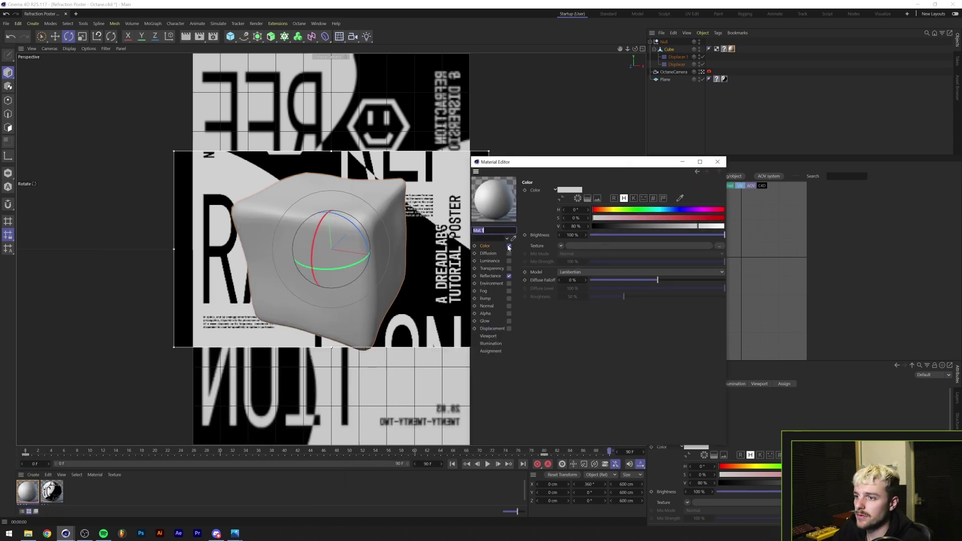
Turn Mat.1's colour off, enable transparency with refraction 1.627, and render the view.
left_click(508, 247)
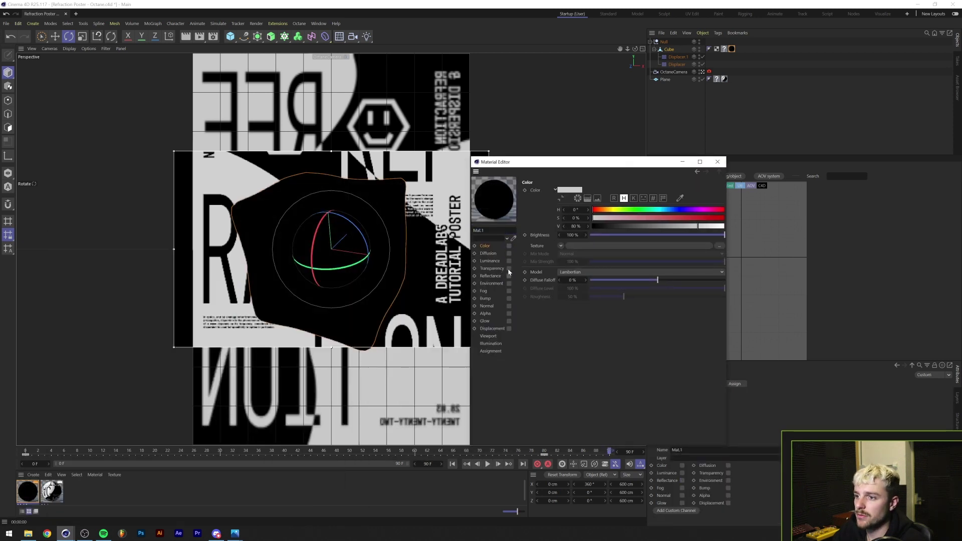
left_click(508, 269)
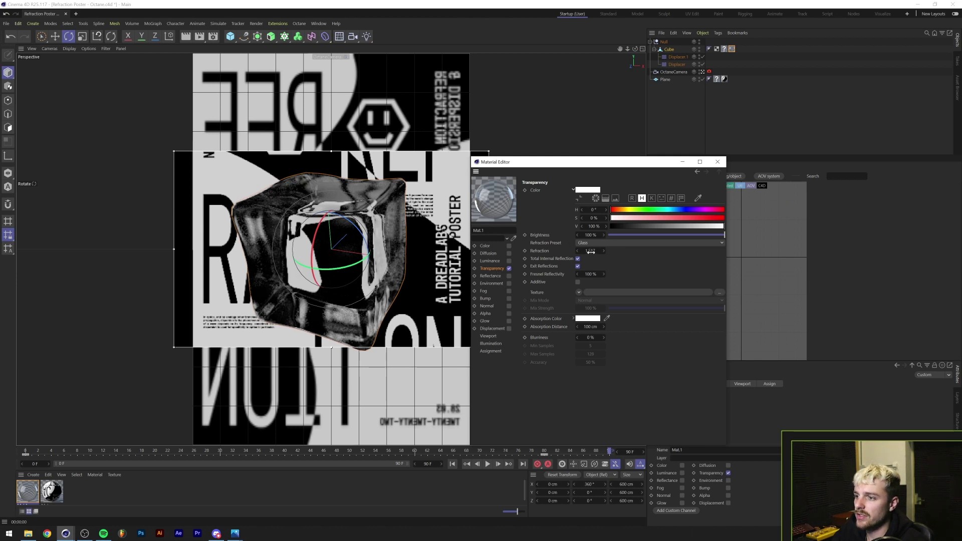
left_click_drag(589, 251, 598, 252)
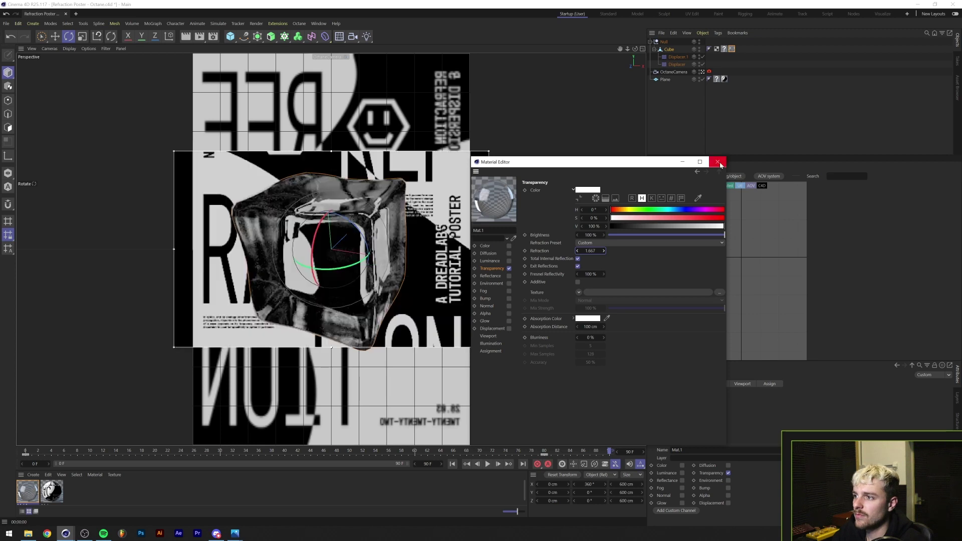
left_click(717, 161)
left_click(186, 38)
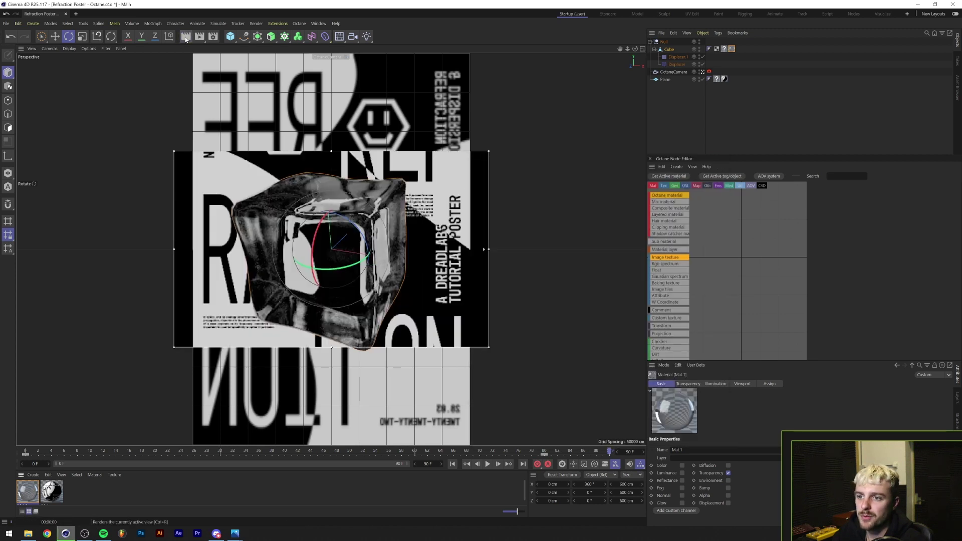